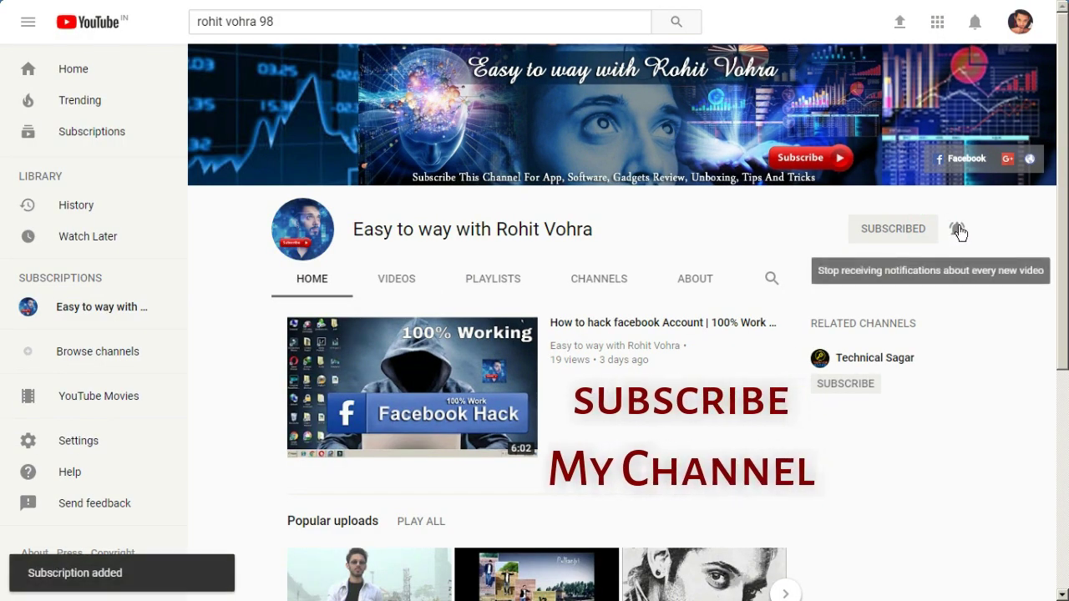
- Turn on new-video notifications for the subscribed YouTube channel
click(957, 229)
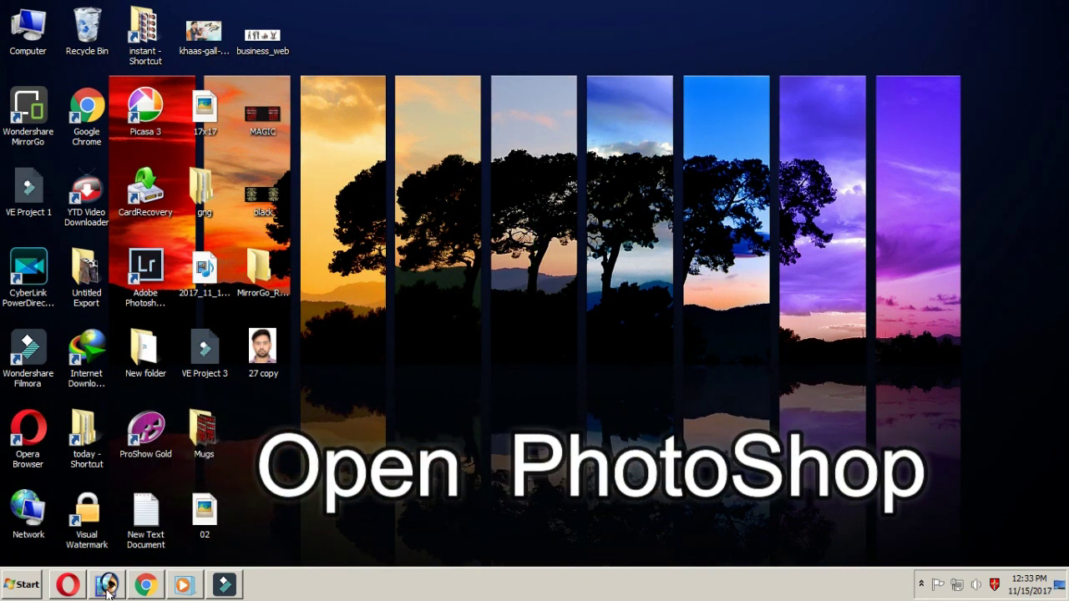
- Launch Photoshop and create a blank white Untitled-1 document from the 5 x 7 preset
click(107, 587)
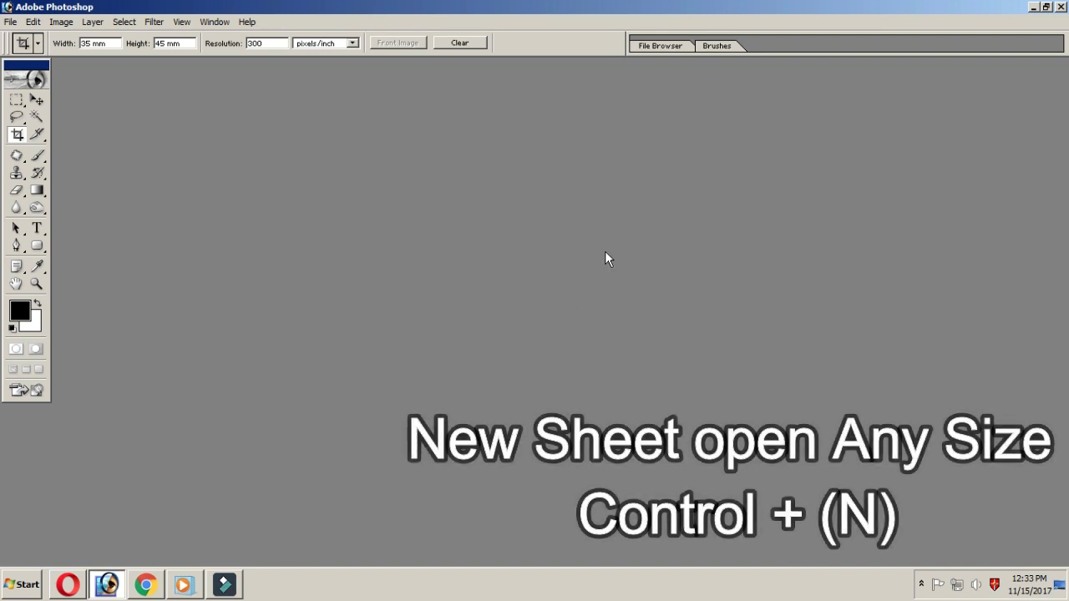
key(ctrl+n)
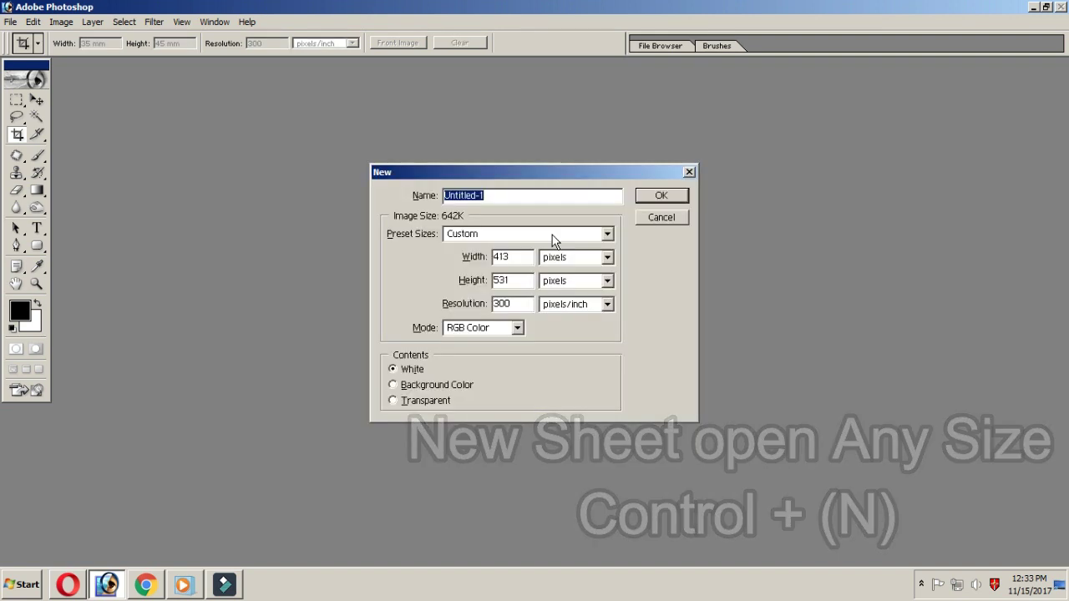
drag(556, 177, 603, 65)
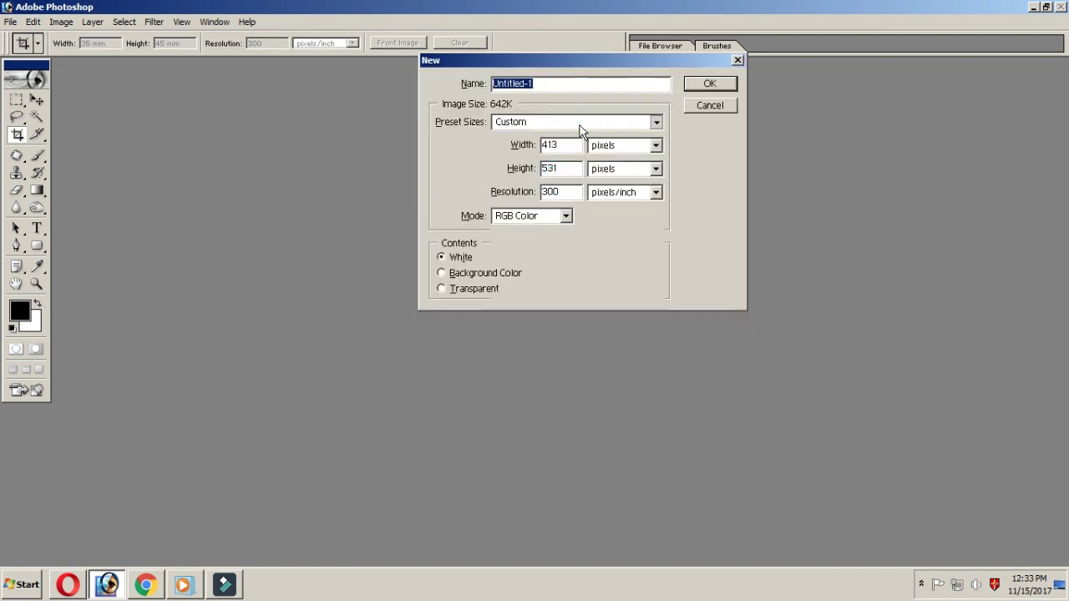
click(578, 123)
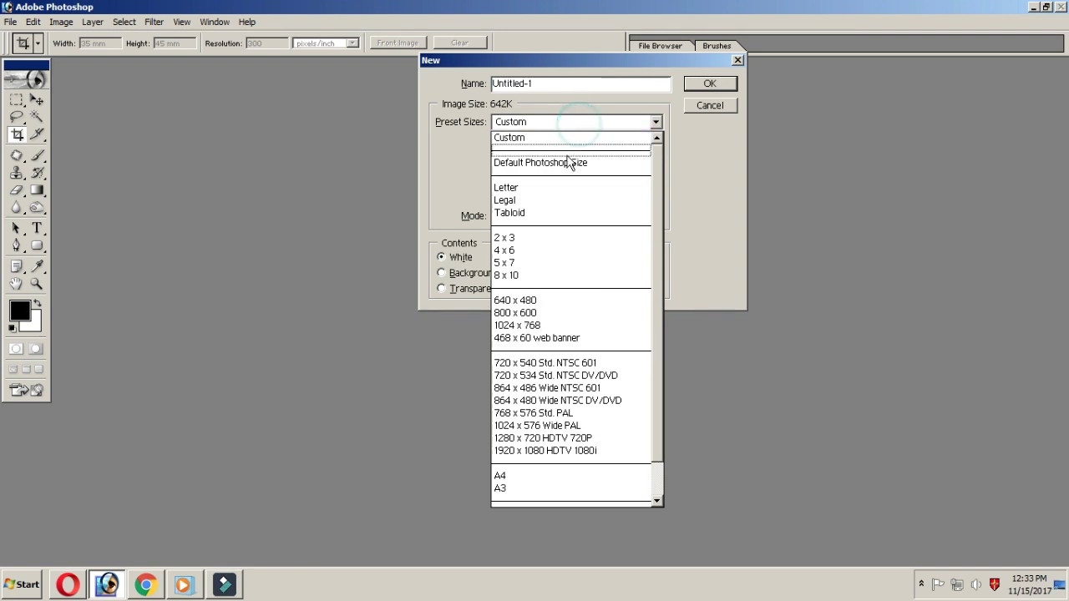
click(554, 264)
click(707, 84)
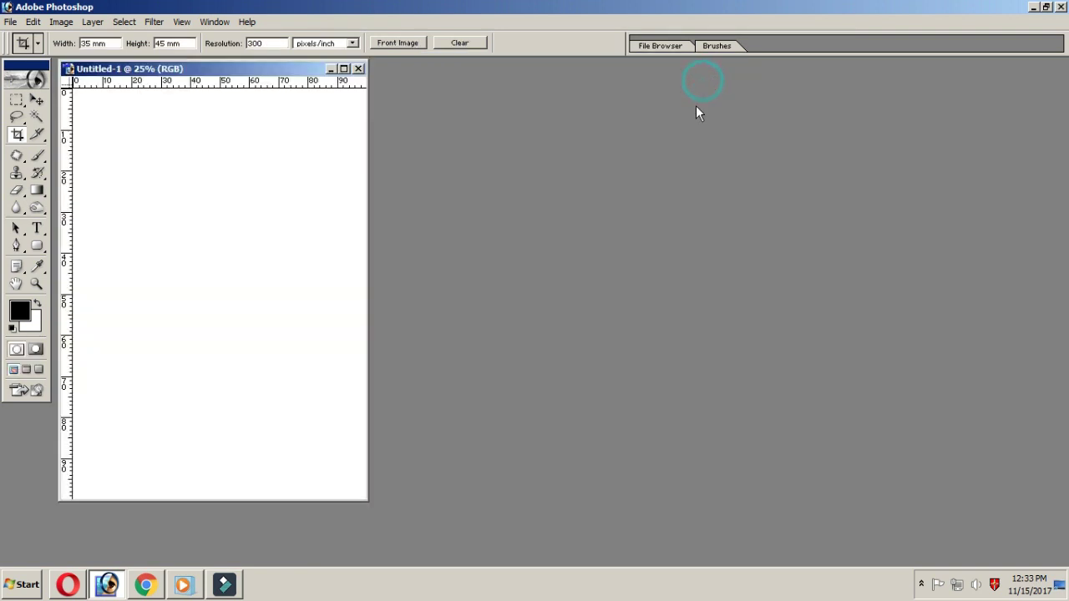
- Type ROHIT on the maximized canvas and move it to the middle
double_click(219, 69)
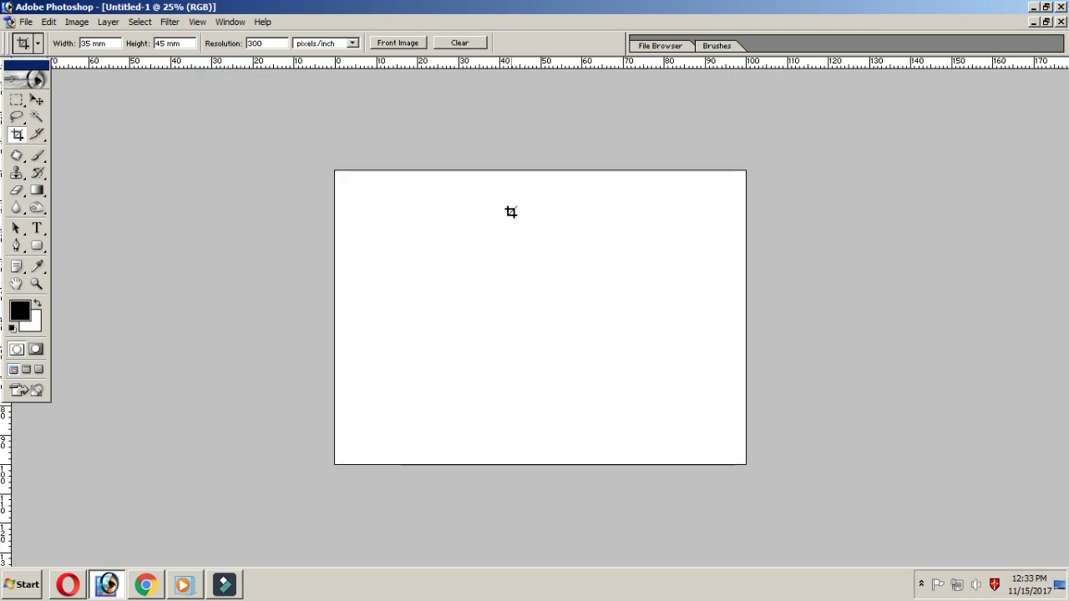
click(514, 223)
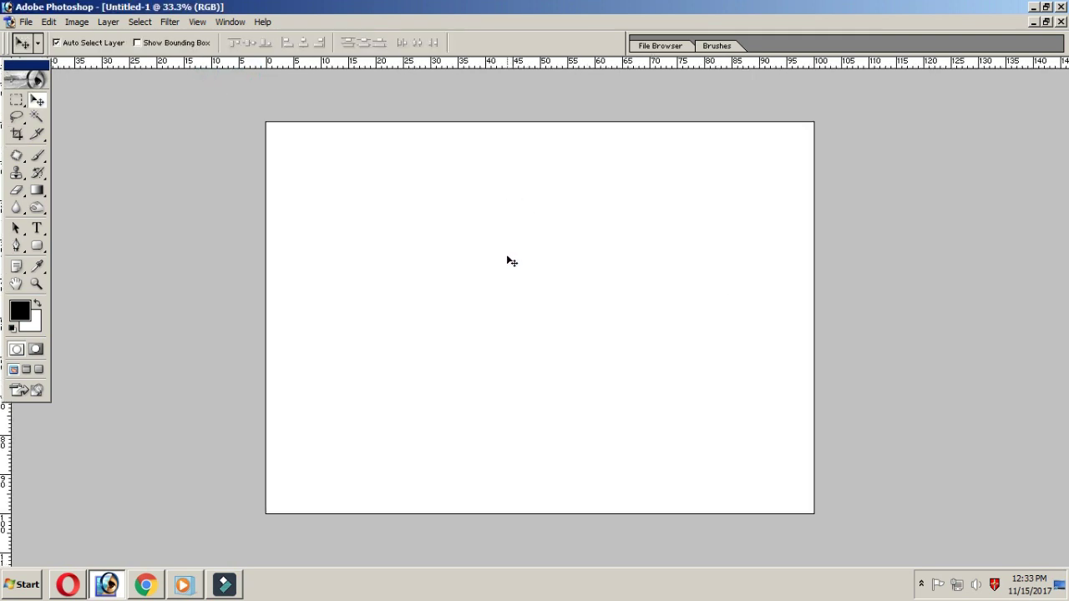
click(37, 228)
click(448, 292)
text(RO)
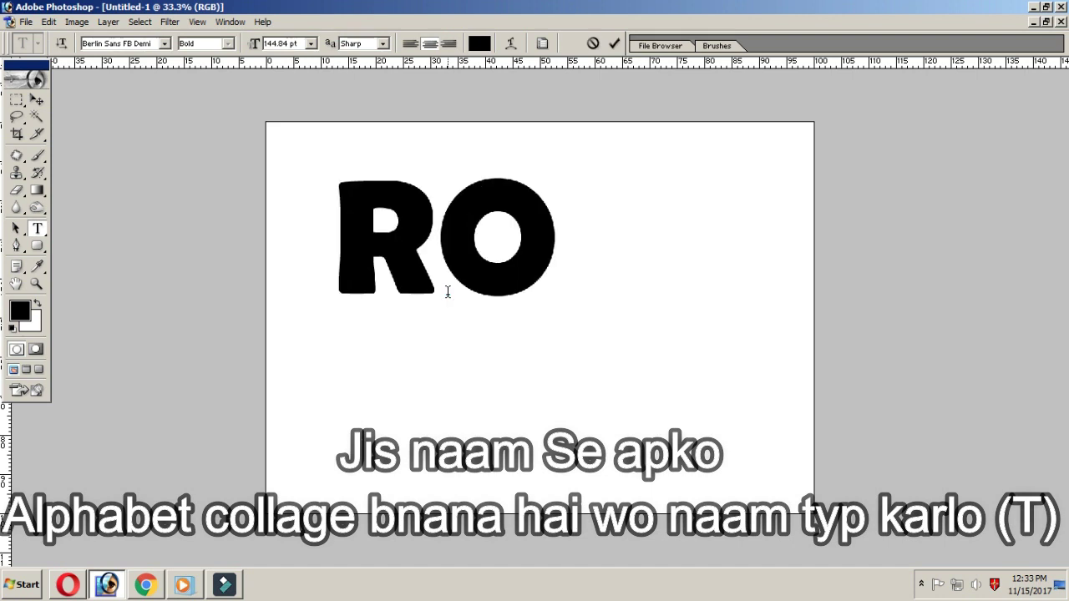
text(HIT)
key(ctrl+Return)
drag(446, 298, 553, 314)
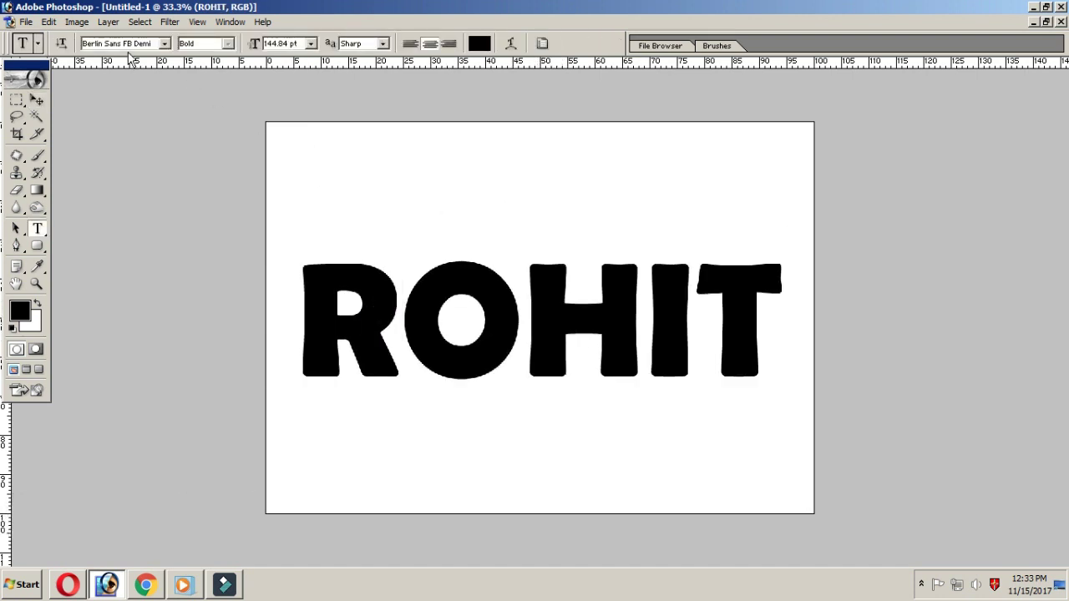
- Set the ROHIT text font to Berlin Sans FB Demi Bold
key(Up)
key(Up)
key(Up)
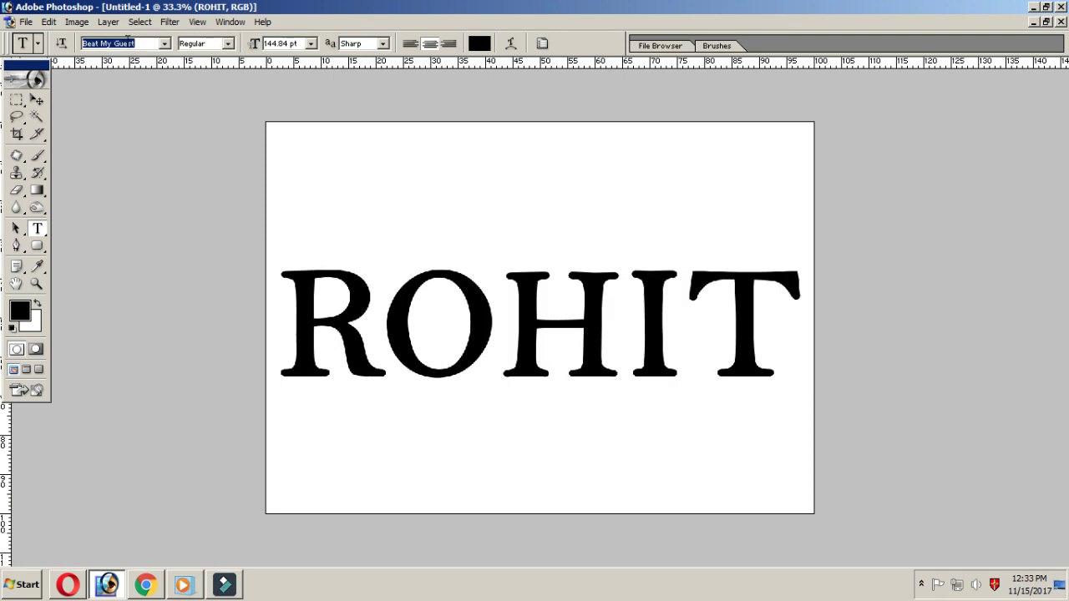
key(Up)
key(Down)
key(Down)
key(ctrl+Return)
key(v)
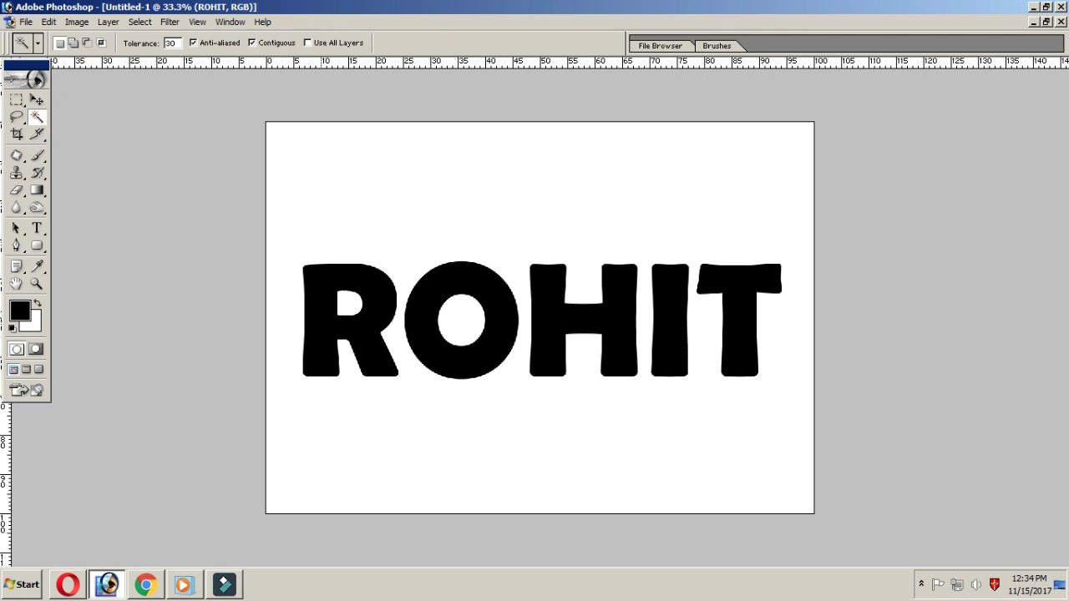
- Magic-wand the ROHIT letters and copy them from Background onto a new Layer 1
click(319, 305)
shift+click(417, 317)
shift+click(557, 315)
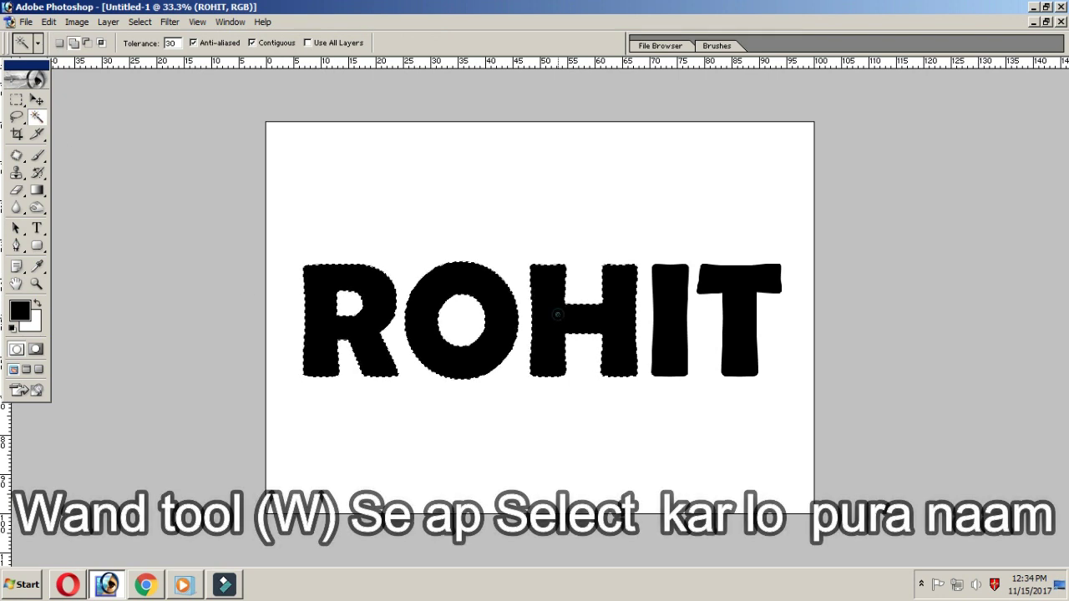
shift+click(671, 307)
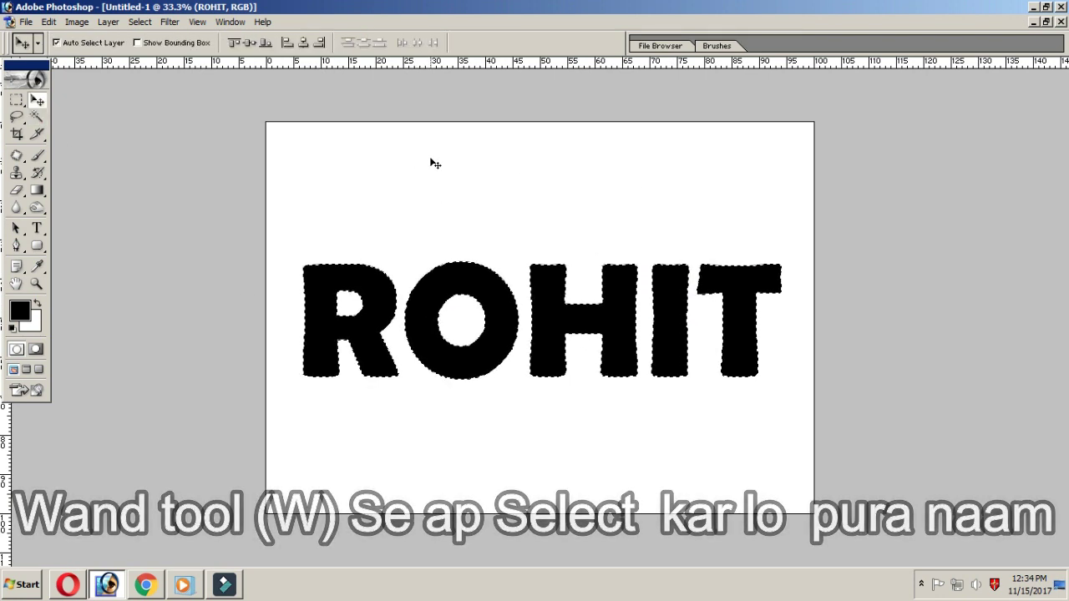
right_click(456, 188)
click(484, 199)
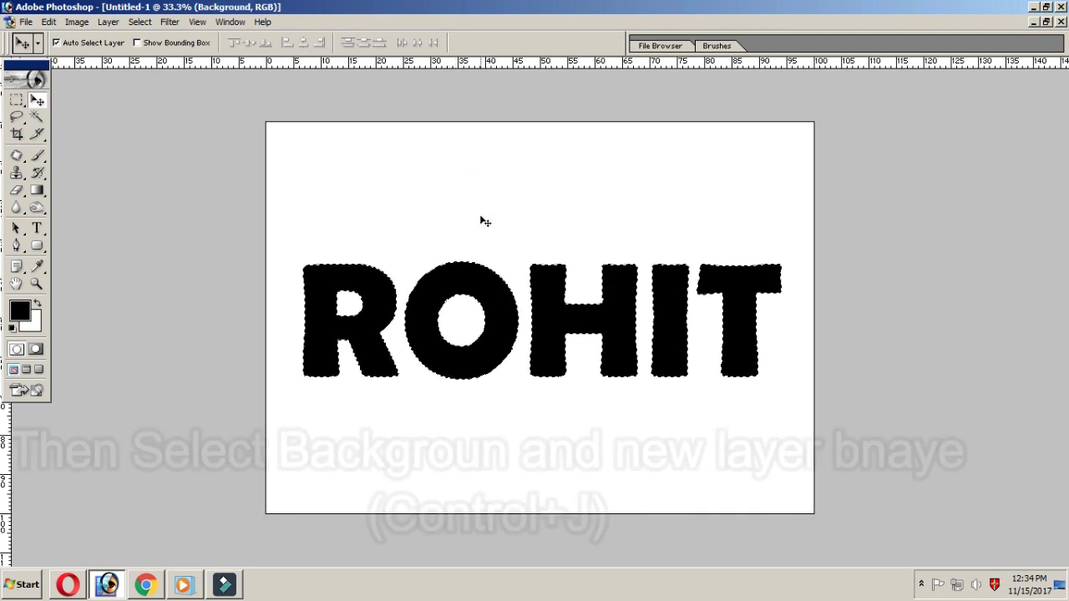
key(ctrl+j)
key(F7)
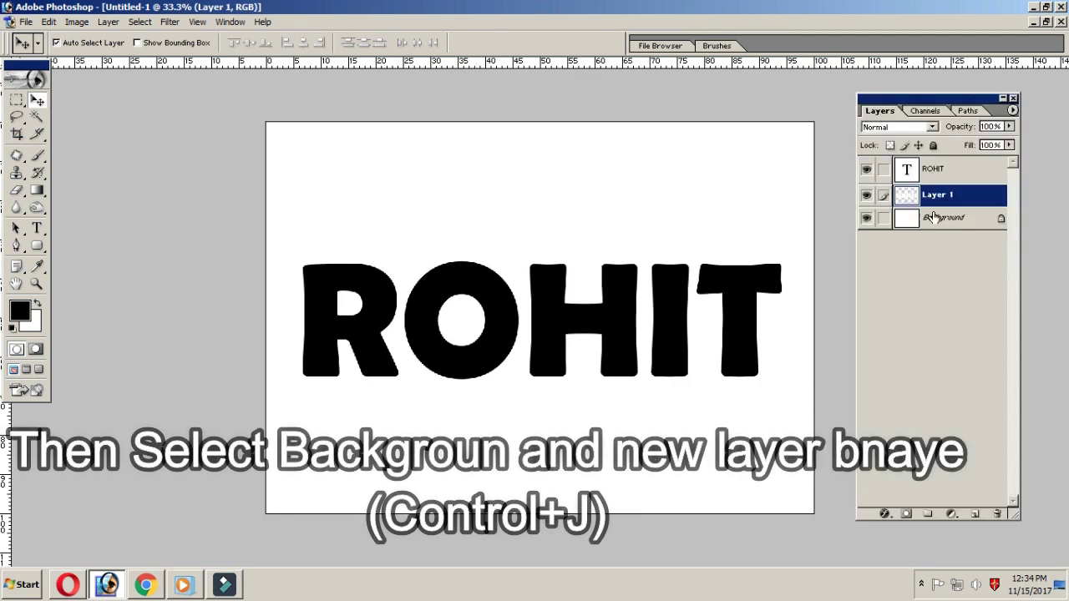
- Delete the original ROHIT text layer
click(934, 217)
click(934, 170)
key(Delete)
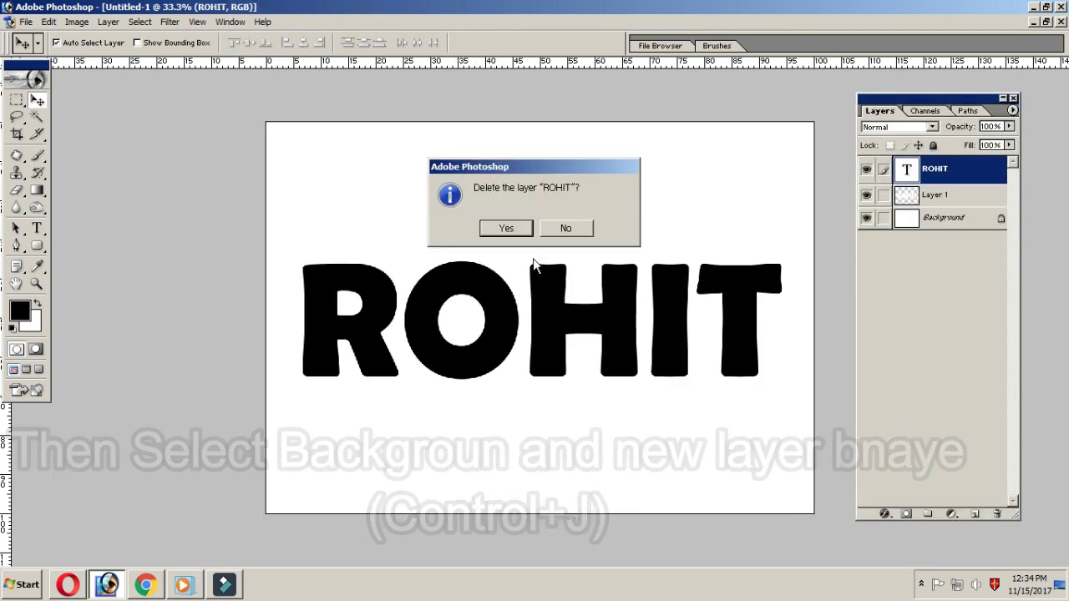
key(Return)
- Add a black Color Overlay layer style to Layer 1, then minimize Photoshop
click(106, 22)
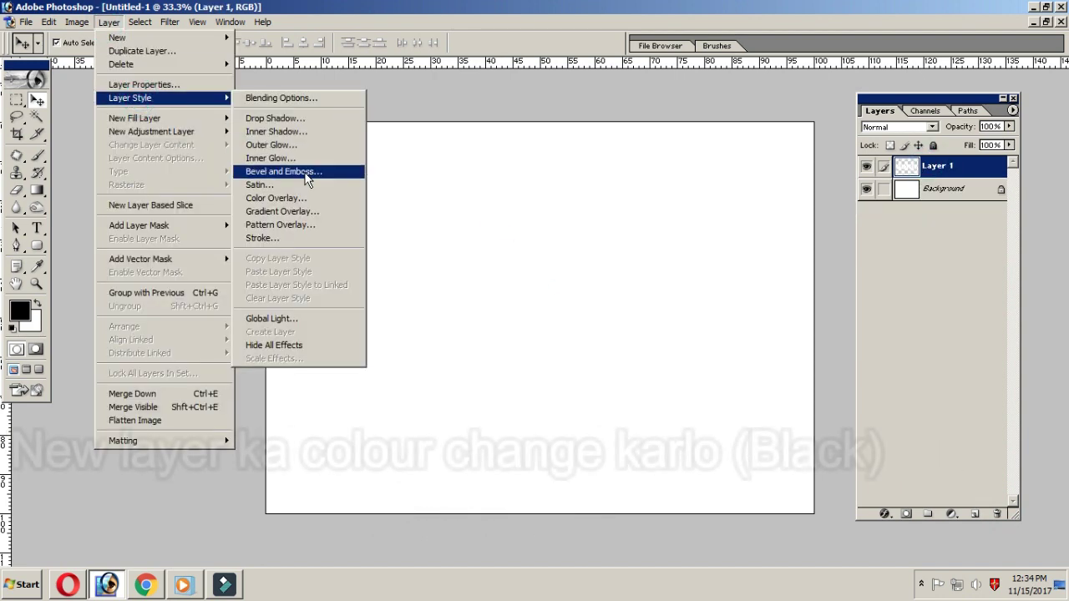
click(401, 195)
click(938, 88)
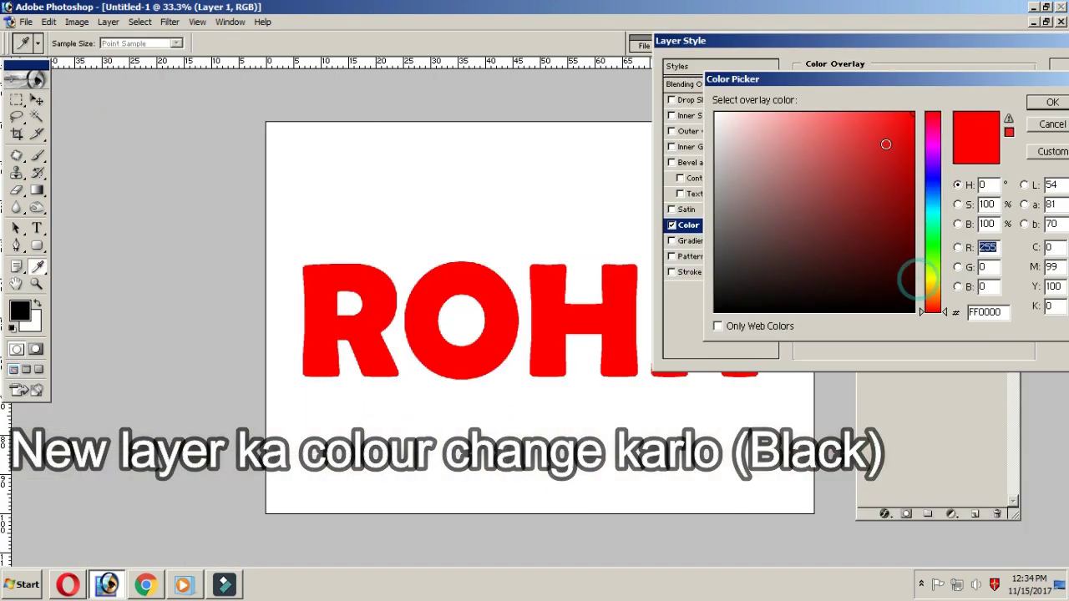
click(907, 304)
click(1052, 102)
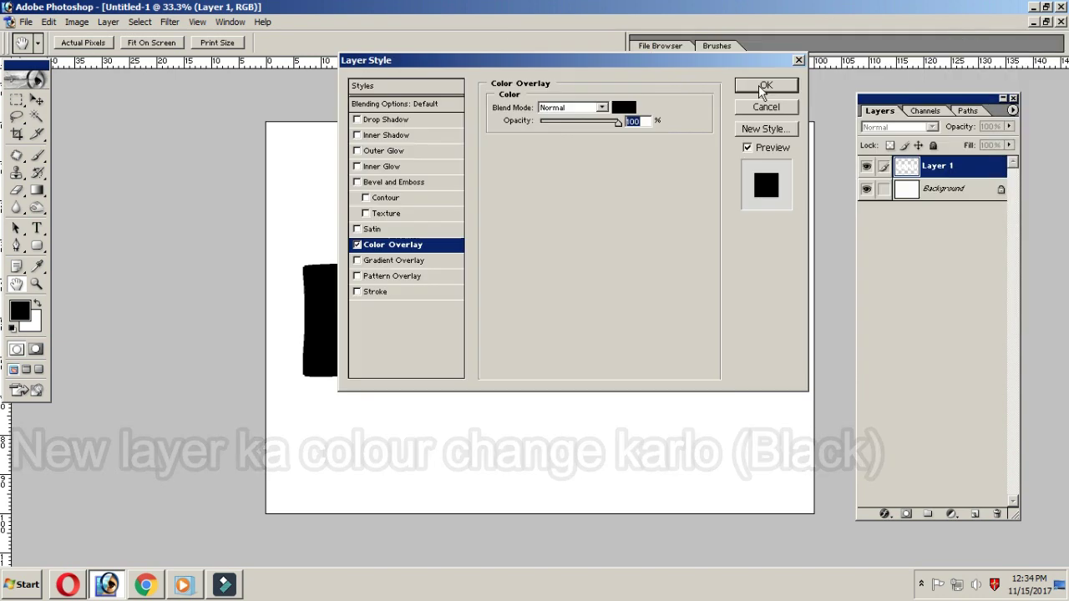
click(764, 81)
click(426, 244)
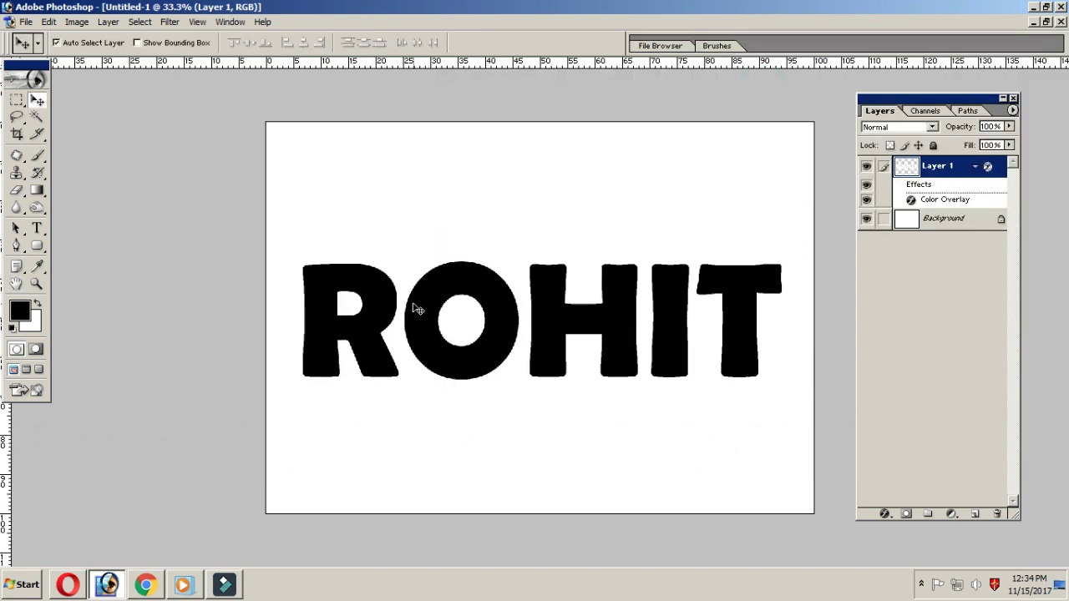
click(1034, 6)
- Drag the first two rows of photos from Untitled Export > lighting > pose into Photoshop
double_click(87, 278)
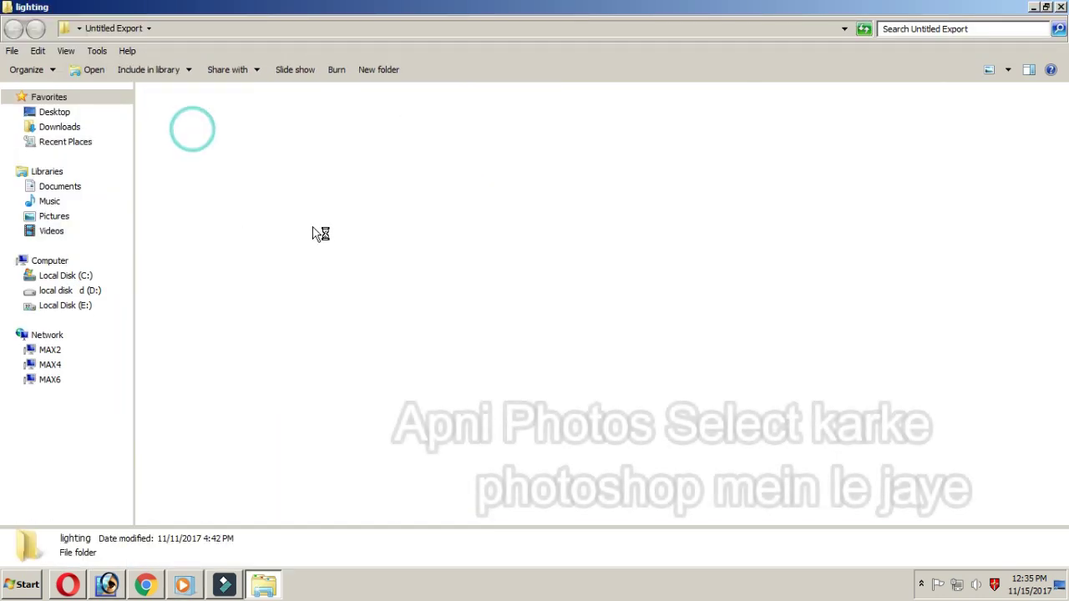
double_click(313, 232)
double_click(639, 117)
shift+click(1002, 238)
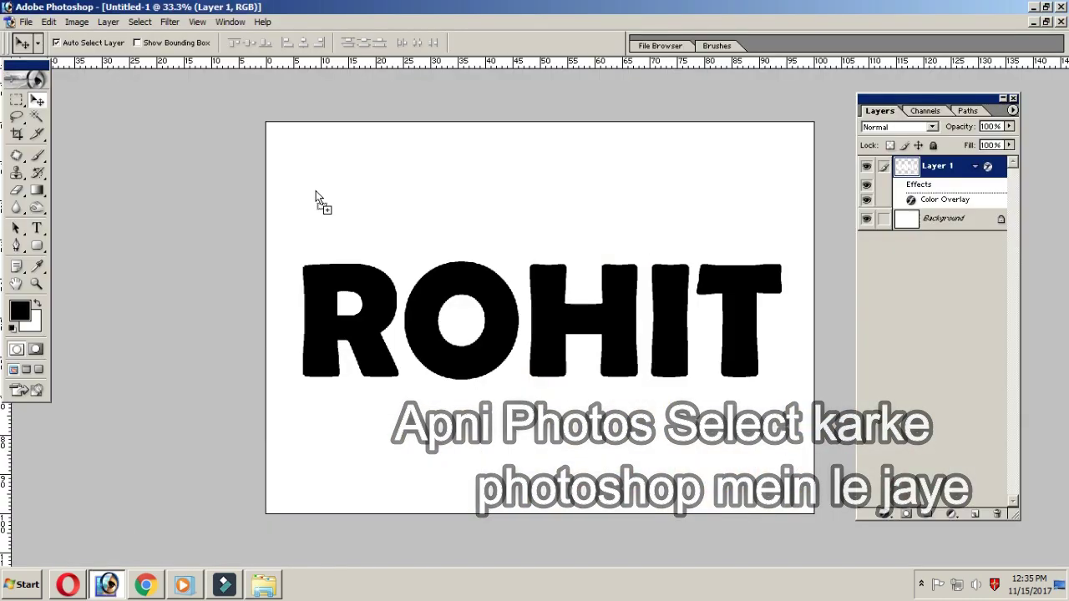
drag(175, 506, 316, 188)
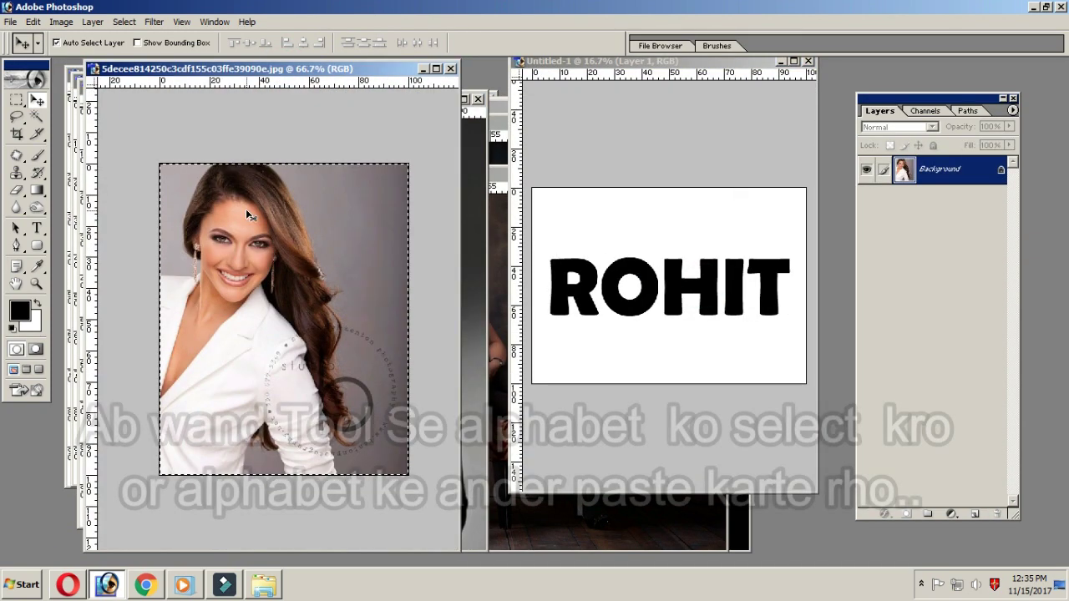
- Paste the smiling woman's photo into the R selection
key(ctrl+plus)
key(ctrl+plus)
key(ctrl+plus)
key(w)
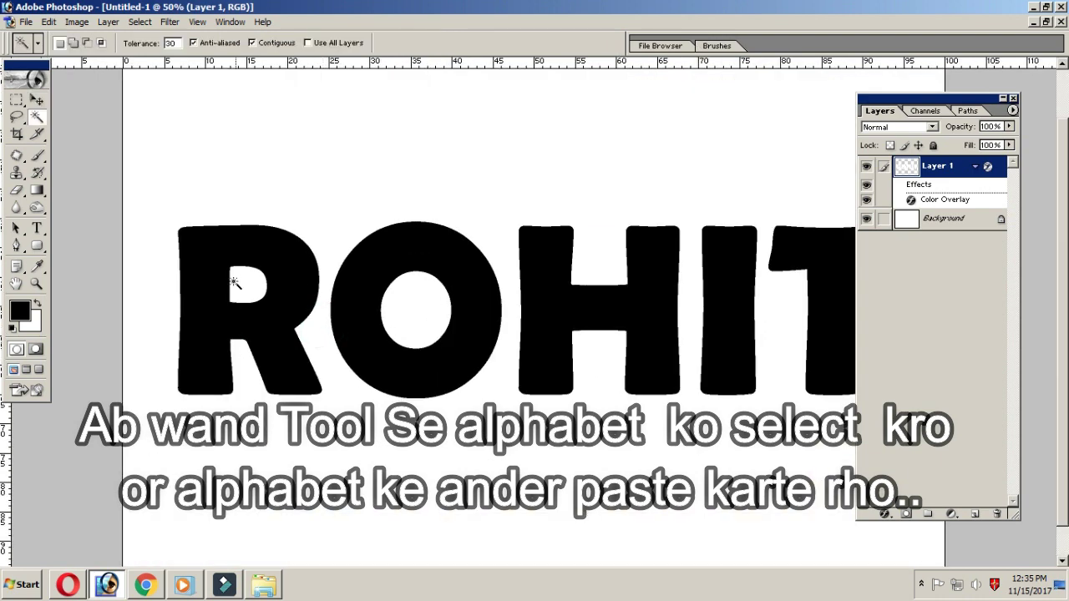
key(ctrl+shift+v)
key(v)
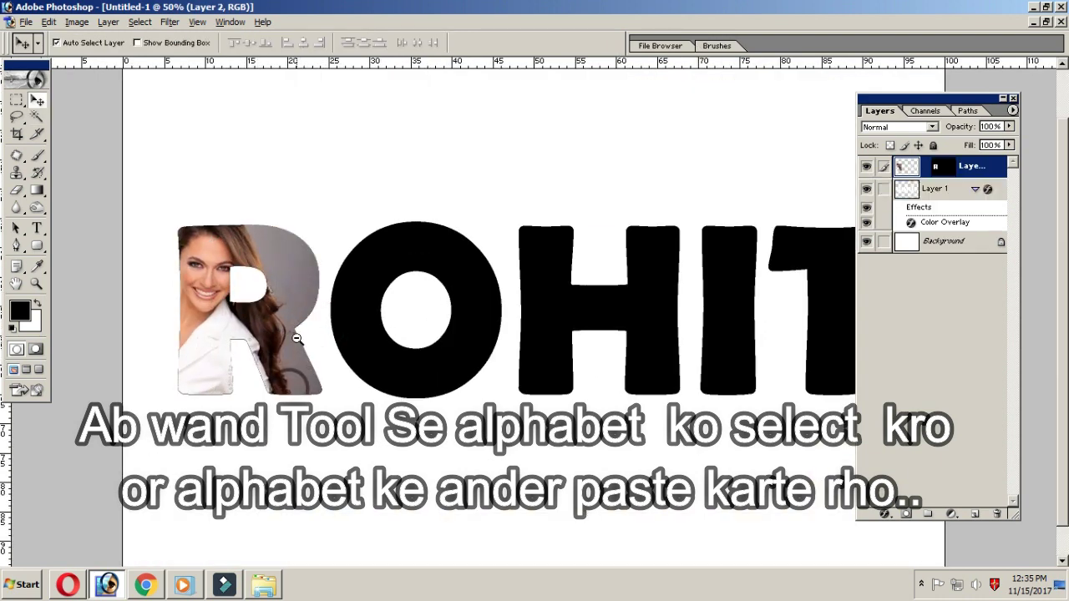
alt+click(296, 338)
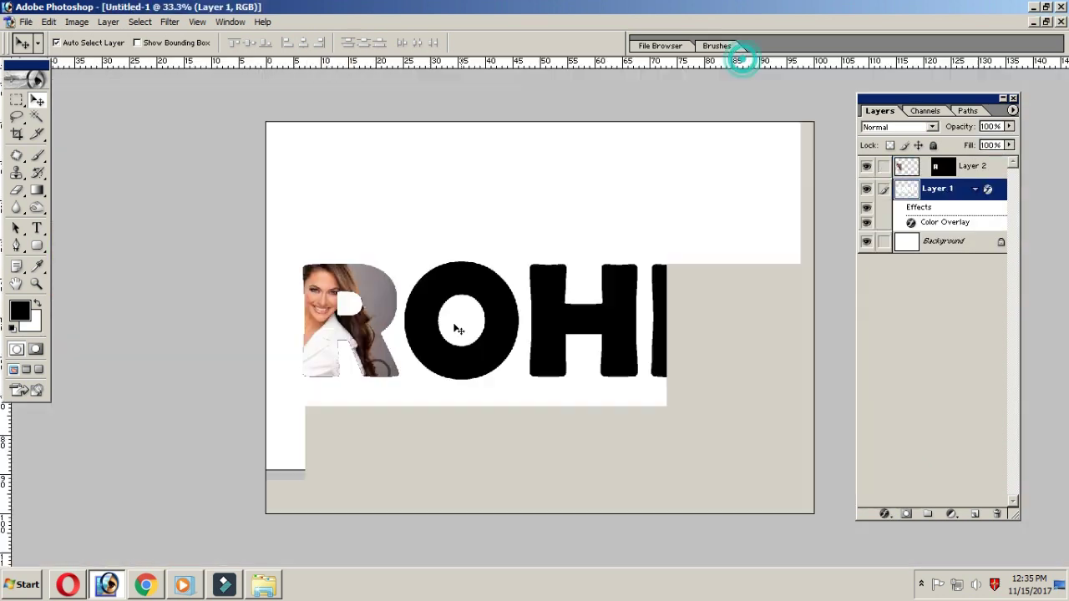
- Paste a group portrait into the O and shrink it to fit
key(ctrl+shift+v)
key(ctrl+t)
drag(530, 198, 493, 249)
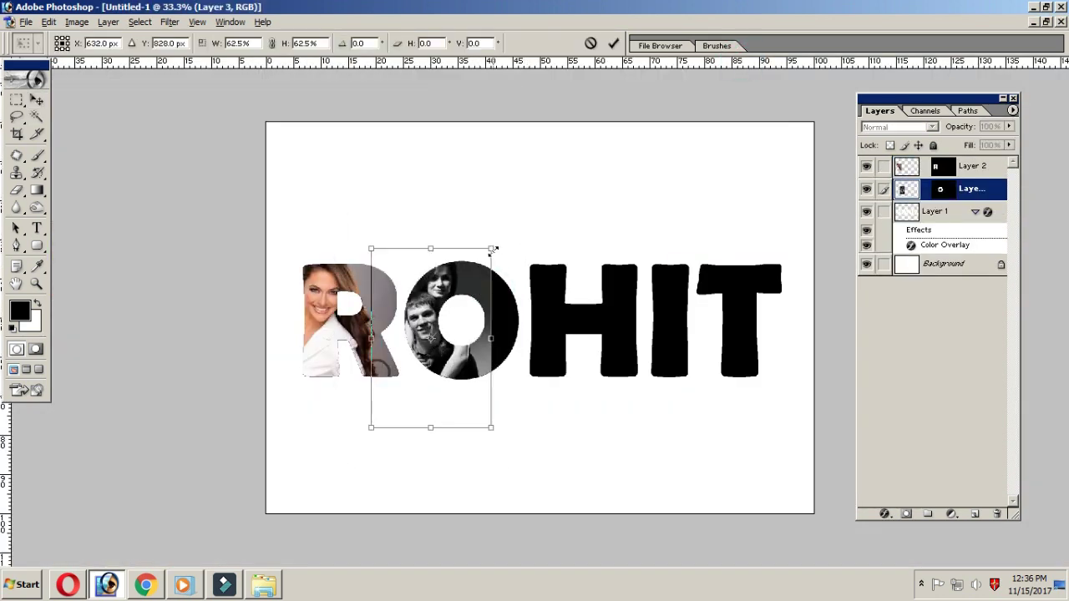
double_click(467, 282)
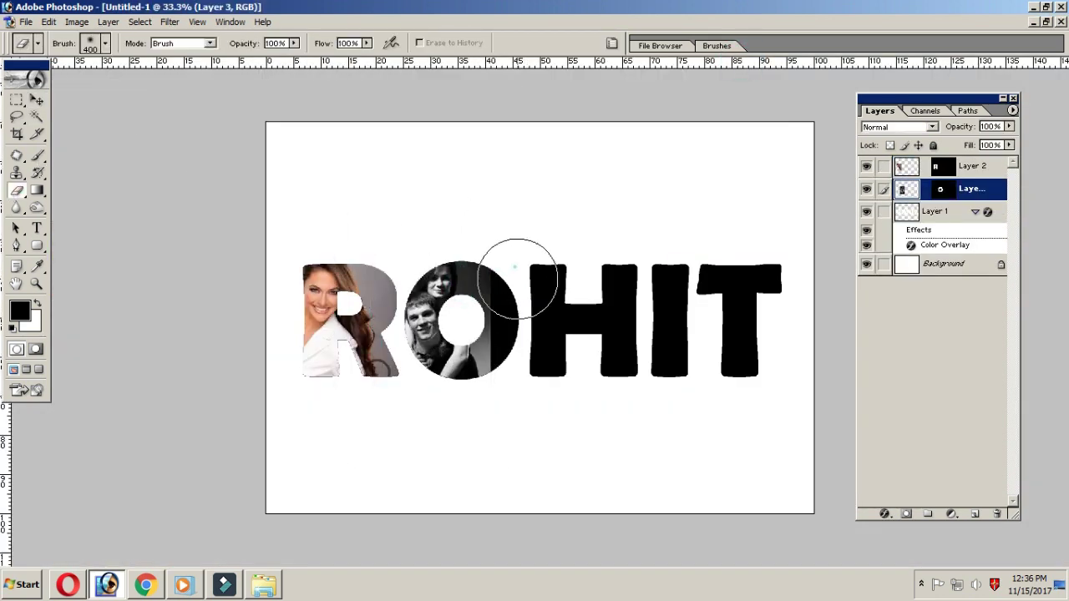
- Paste the outdoor couple photo into the lettering, rotating and scaling it into place
click(1045, 22)
click(424, 345)
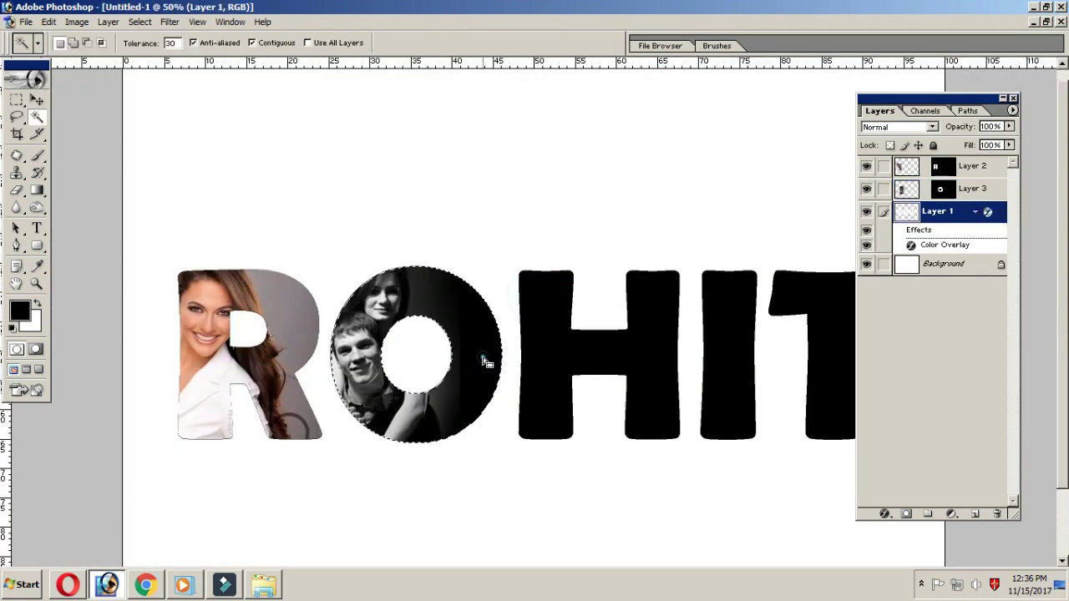
key(ctrl+shift+v)
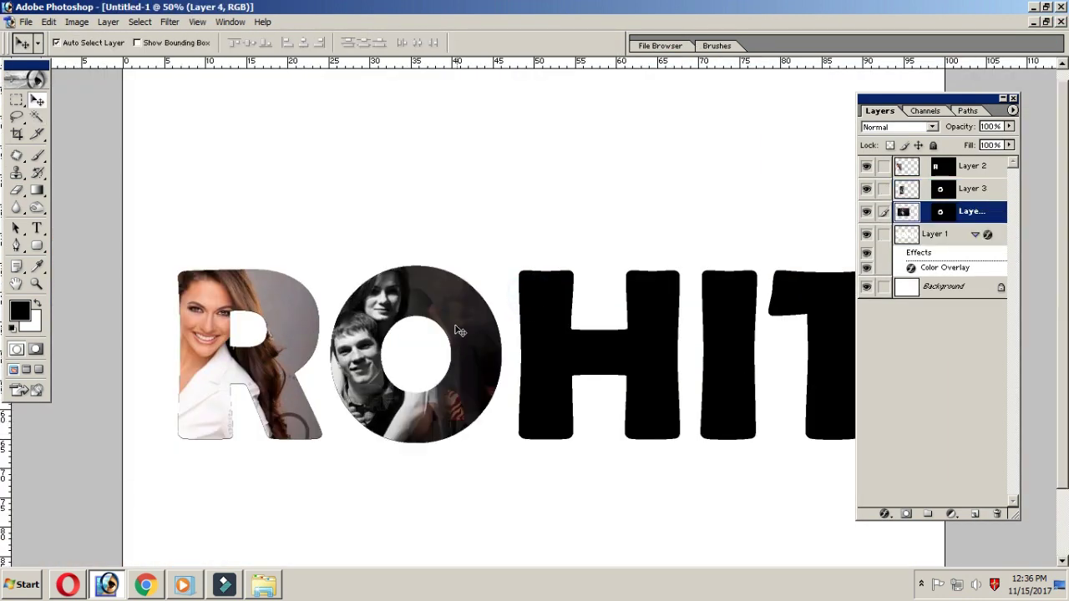
key(ctrl+t)
mouse_move(602, 167)
mouse_down()
mouse_move(716, 309)
mouse_move(569, 399)
mouse_up()
key(Return)
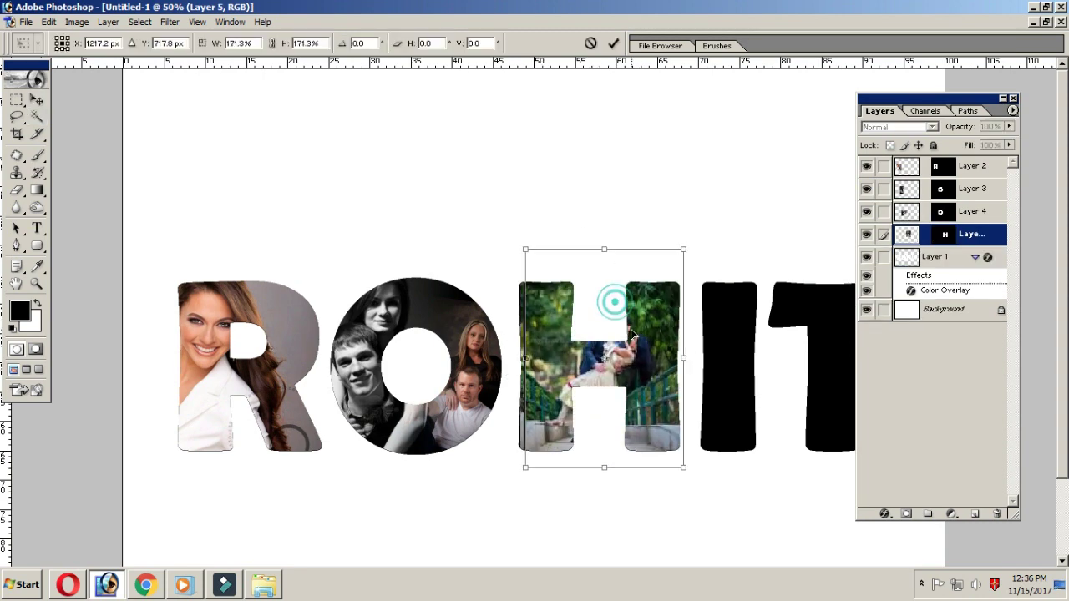
- Enlarge the photo until it fills the H and zoom out to the whole document
drag(602, 313, 699, 248)
key(Return)
key(ctrl+minus)
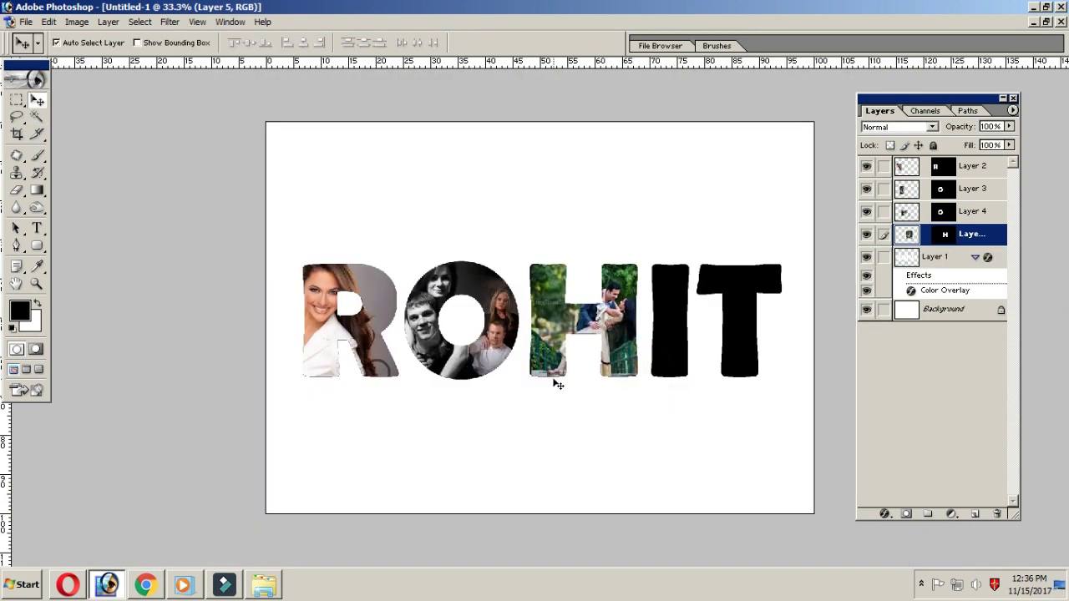
click(1045, 23)
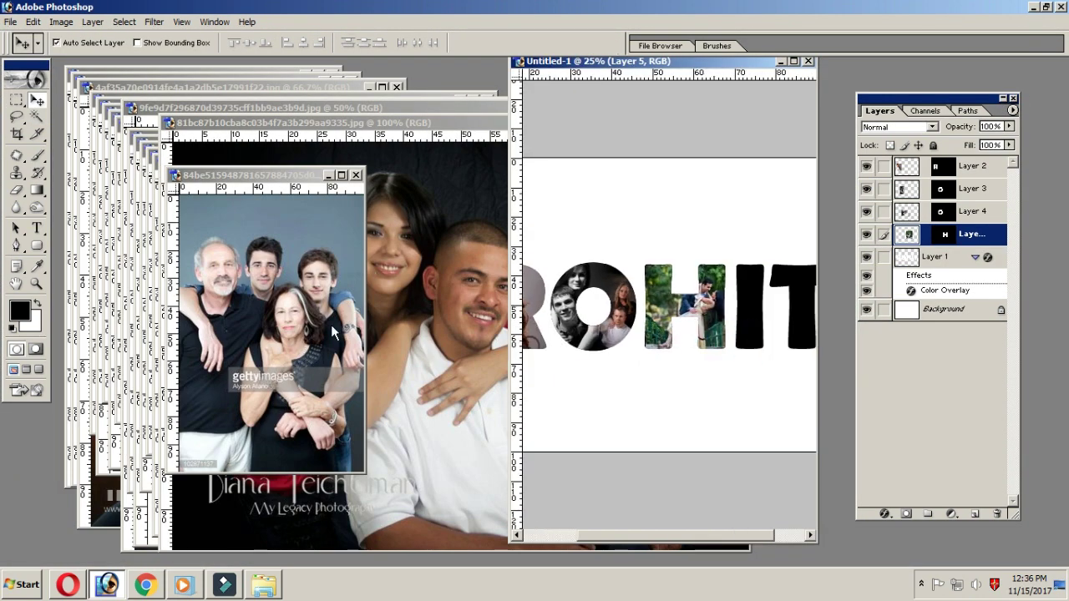
click(391, 325)
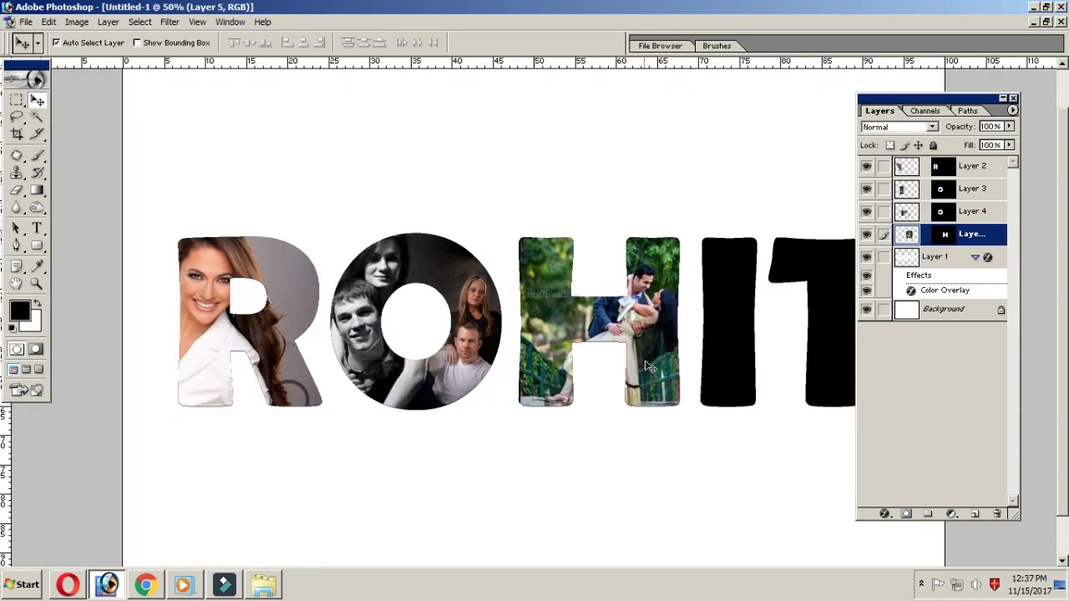
- Paste the suited man's portrait into the I selection and resize it
key(ctrl+shift+v)
click(1013, 100)
key(ctrl+t)
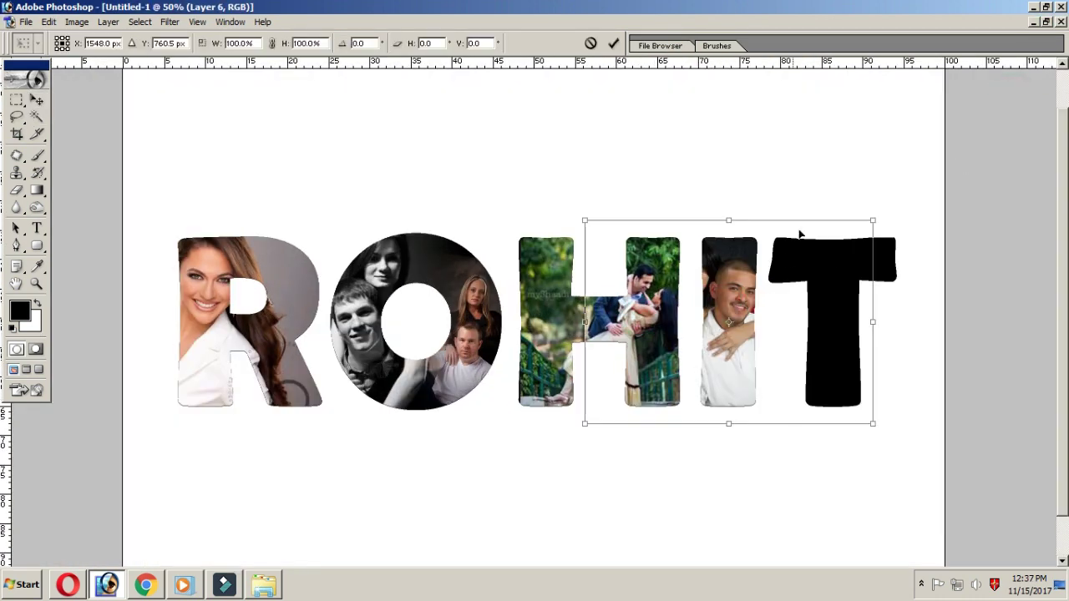
drag(871, 220, 764, 292)
key(Return)
key(alt+l)
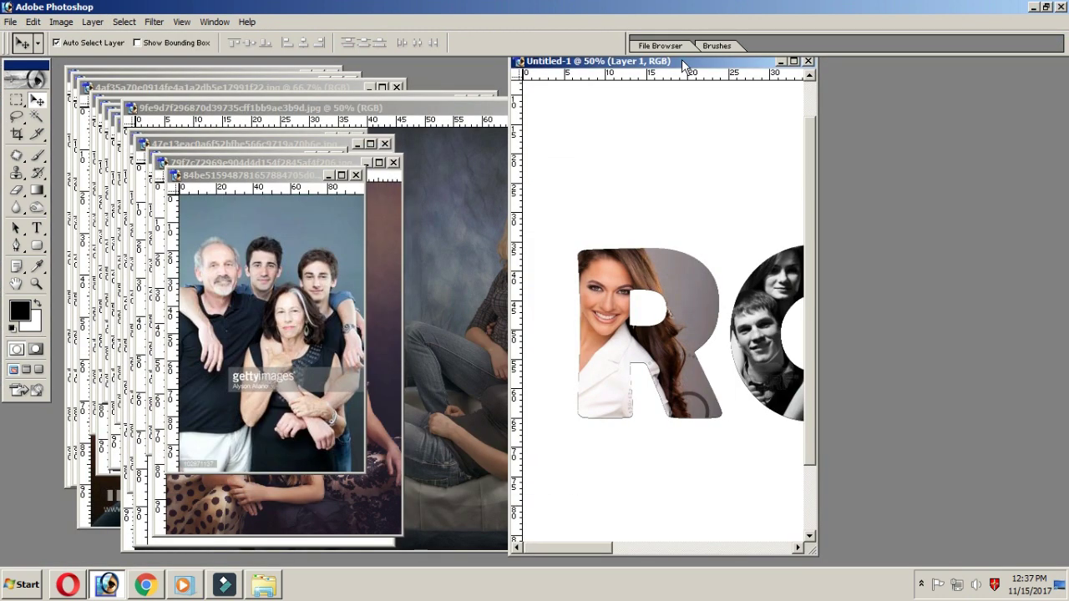
- Scale and move the suited man's photo layer to fit inside the I
double_click(682, 59)
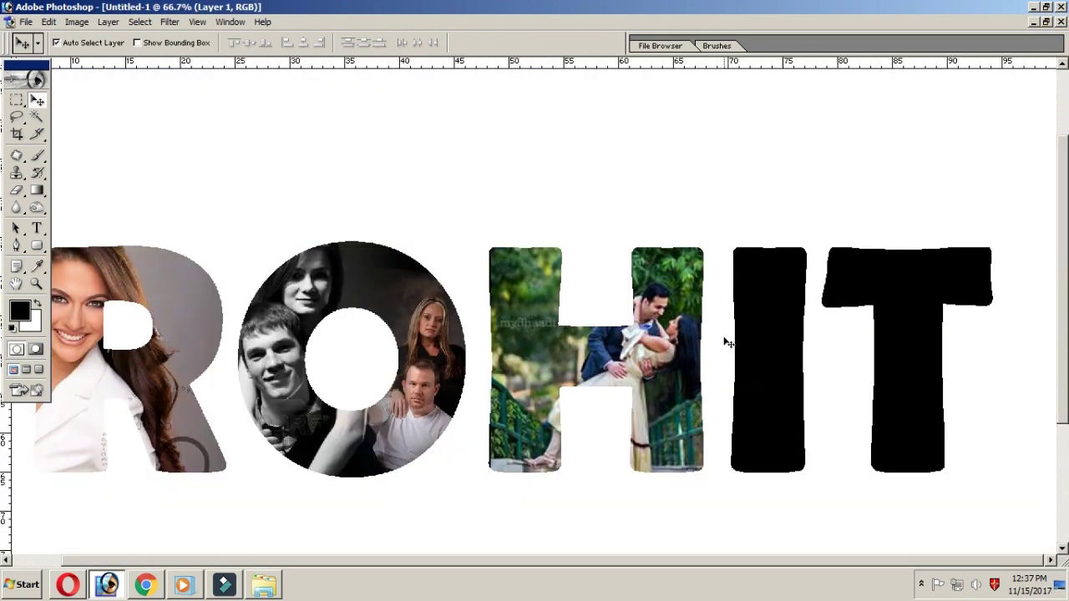
click(735, 334)
key(ctrl+t)
drag(786, 224, 691, 291)
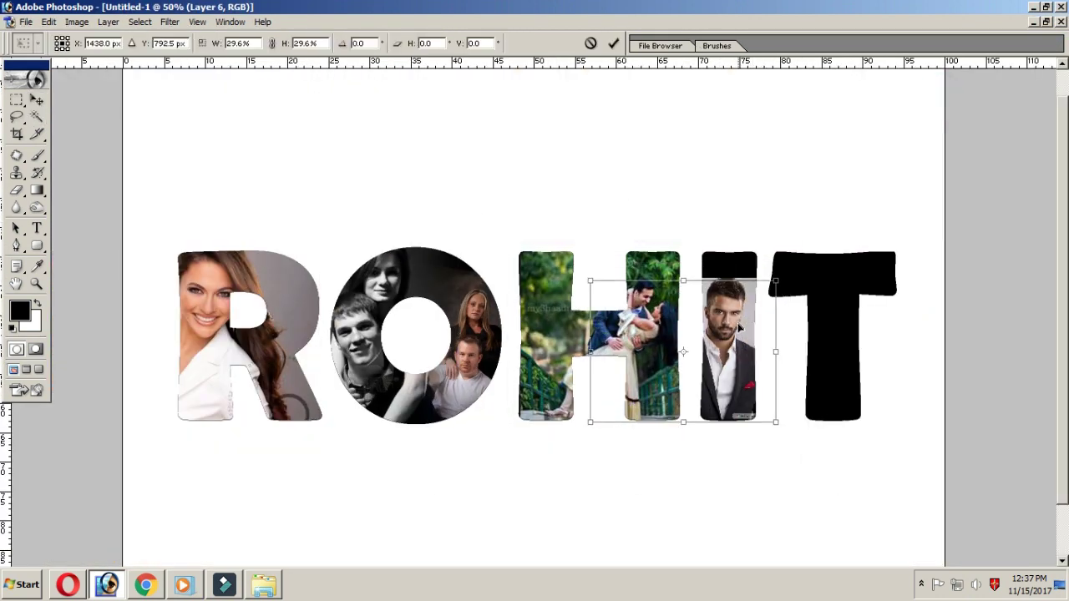
drag(630, 330, 732, 289)
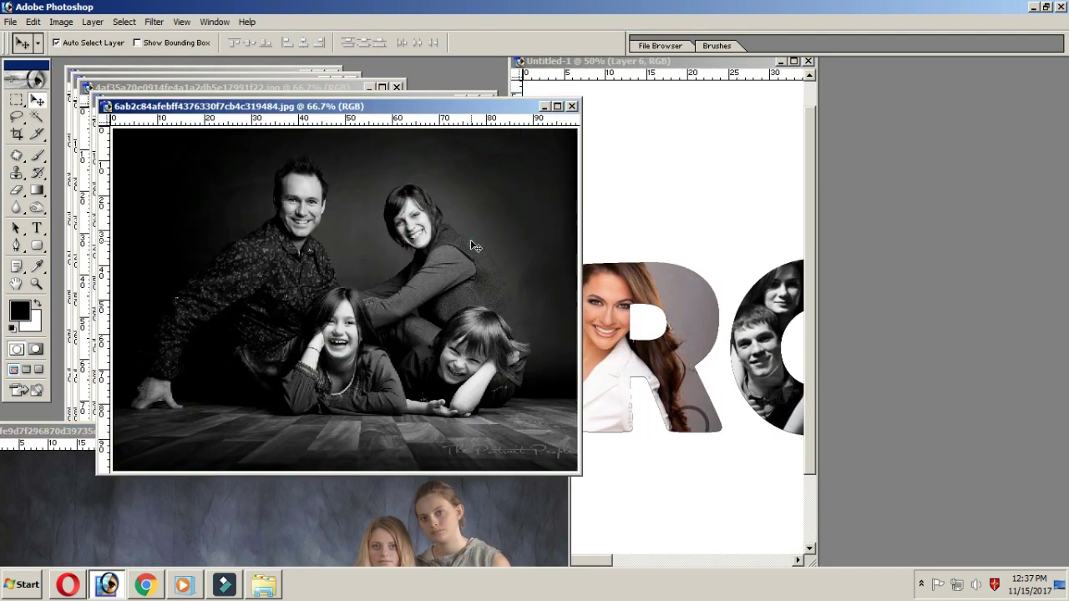
key(ctrl+Tab)
key(ctrl+Tab)
key(ctrl+Tab)
key(ctrl+Tab)
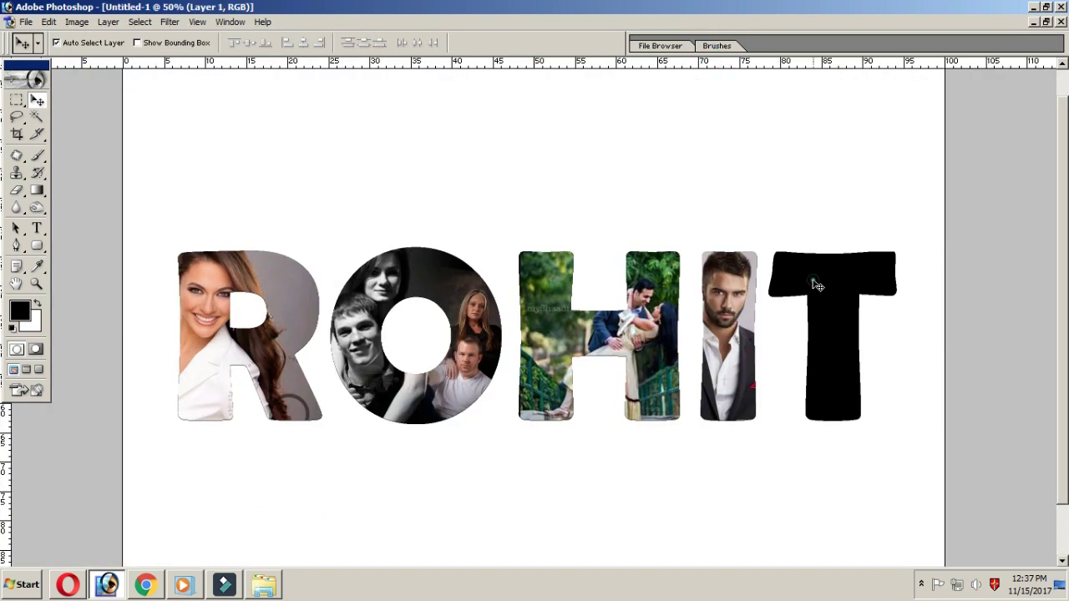
- Paste the three girls' photo into the T and shrink it into the stem
key(ctrl+shift+v)
key(ctrl+t)
drag(603, 90, 760, 249)
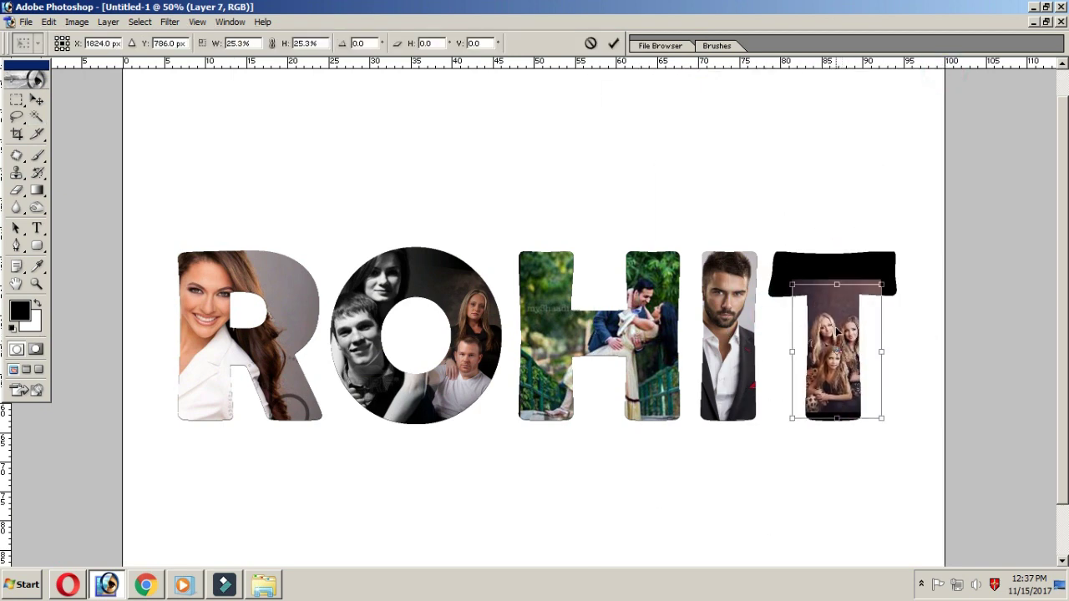
key(Return)
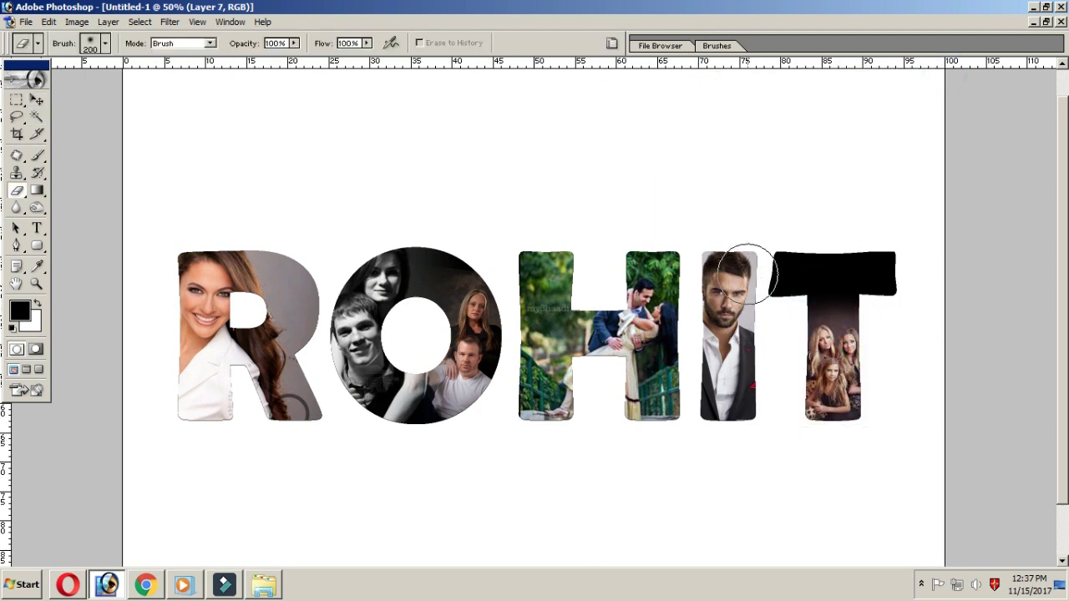
key(v)
key(ctrl+minus)
key(ctrl+plus)
click(1046, 22)
key(ctrl+minus)
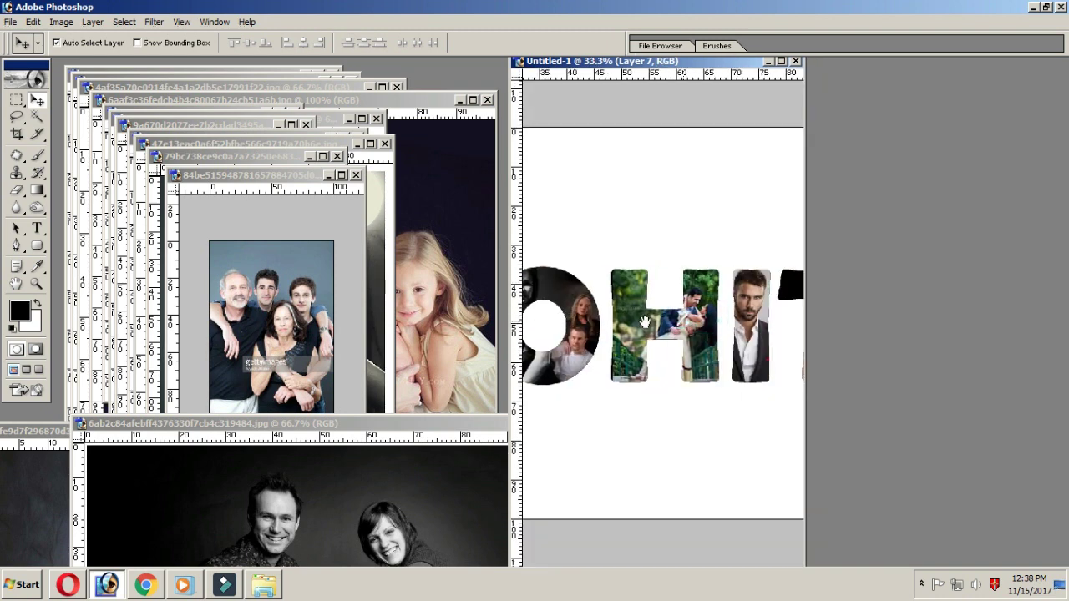
drag(645, 321, 568, 322)
key(ctrl+Tab)
key(ctrl+Tab)
key(ctrl+Tab)
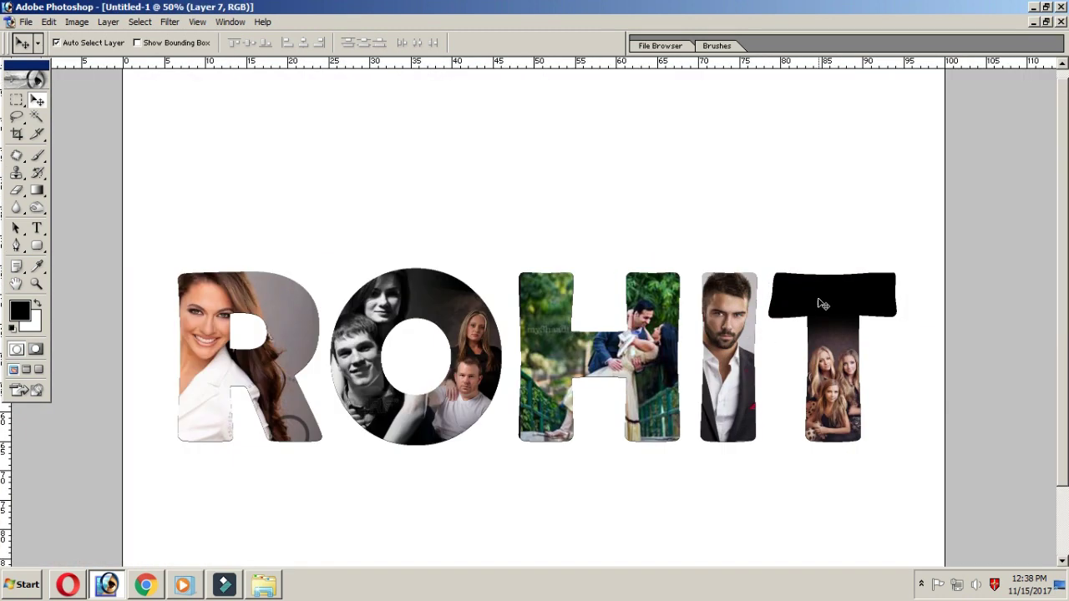
- Cancel a trial shift of the girls' photo and bring the family photo window forward
key(ctrl+t)
drag(820, 303, 822, 268)
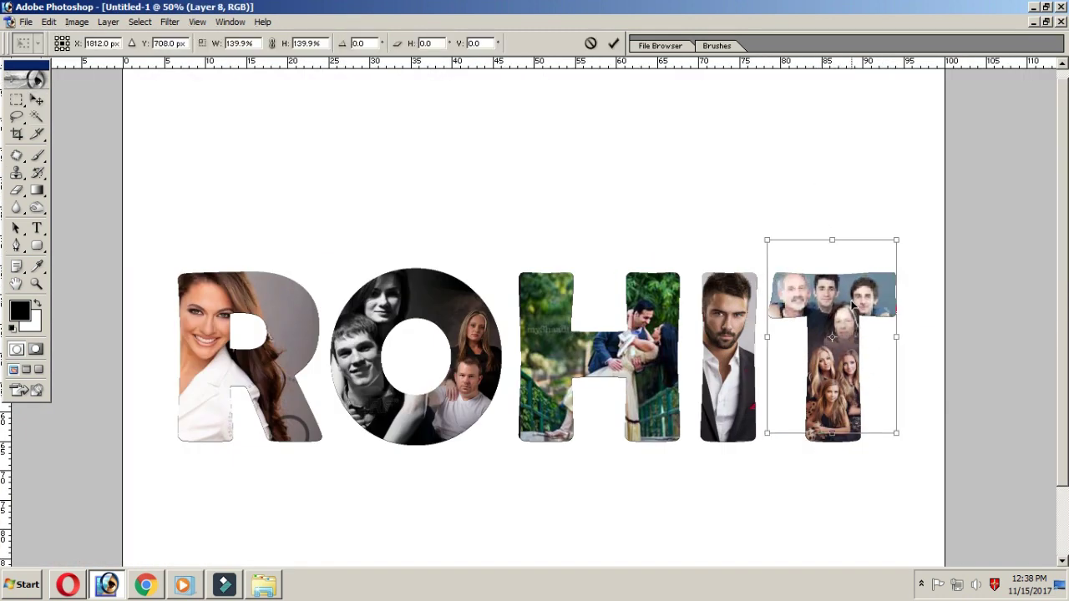
key(Escape)
key(alt+l)
key(Escape)
key(v)
key(ctrl+minus)
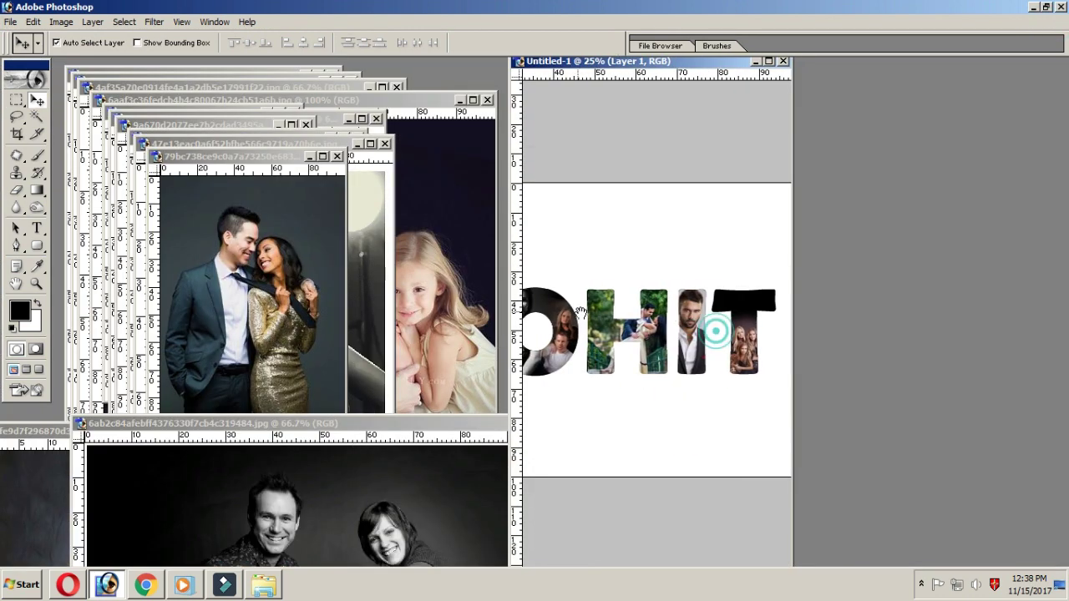
click(353, 315)
key(ctrl+Tab)
key(ctrl+Tab)
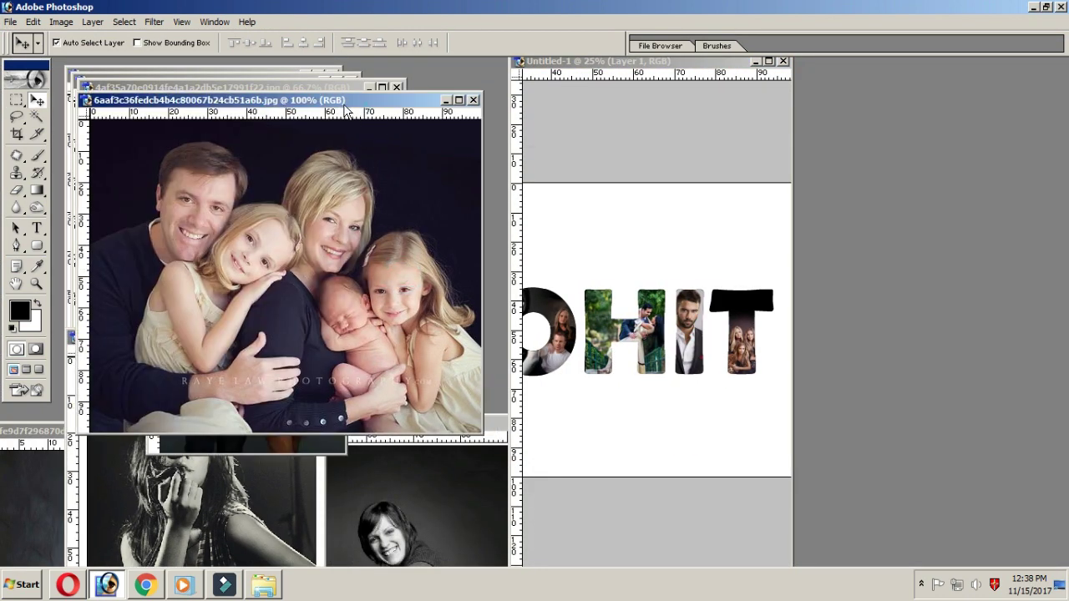
- Place the family photo across the T's top bar and commit it
double_click(697, 62)
key(ctrl+plus)
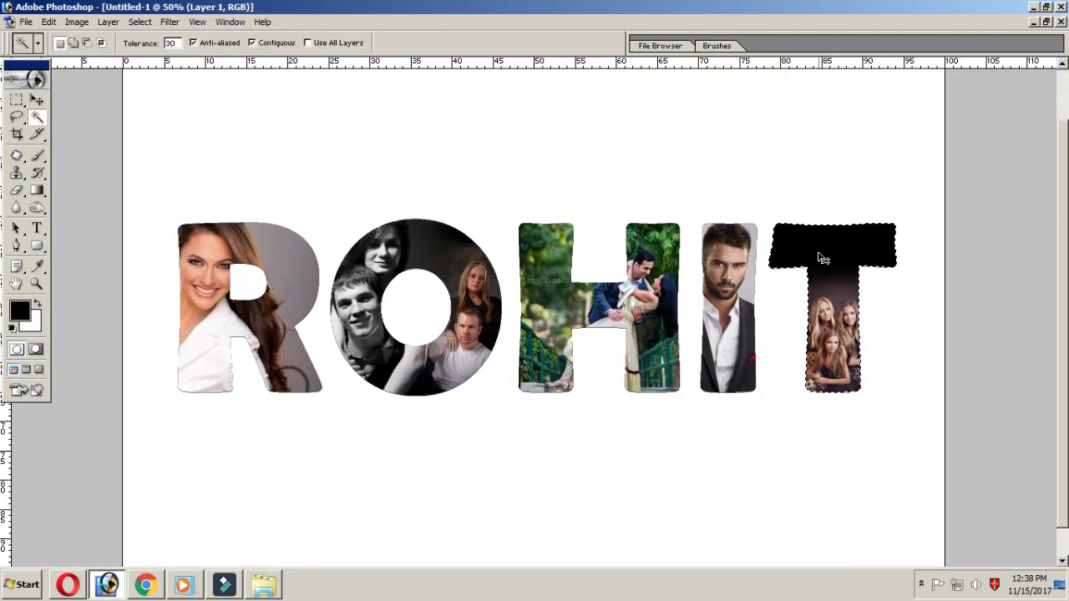
drag(937, 231, 895, 209)
double_click(862, 259)
key(w)
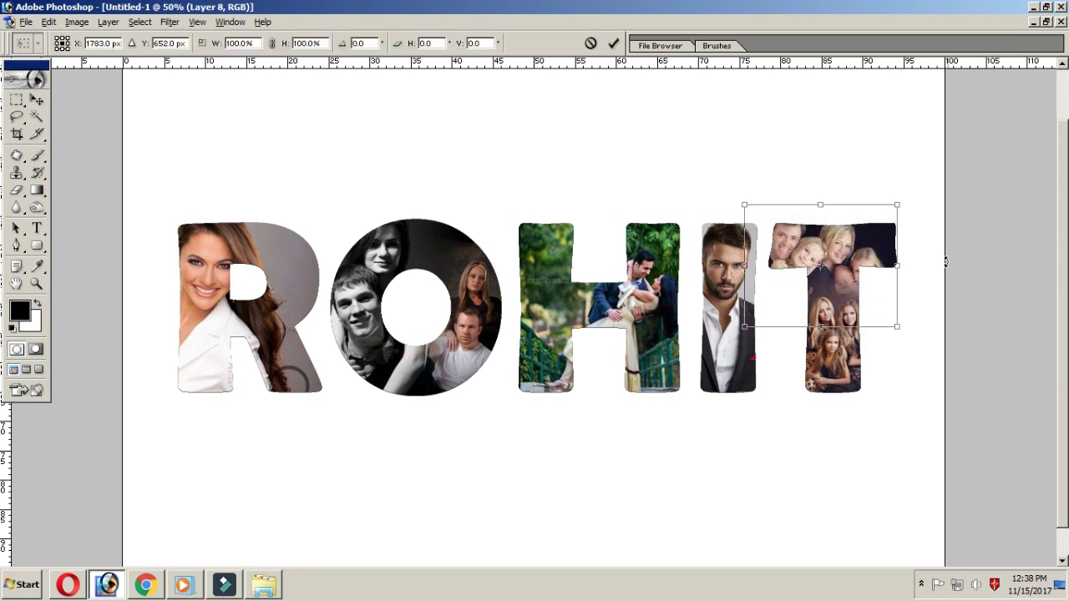
drag(946, 262, 866, 275)
key(Escape)
key(v)
key(ctrl+plus)
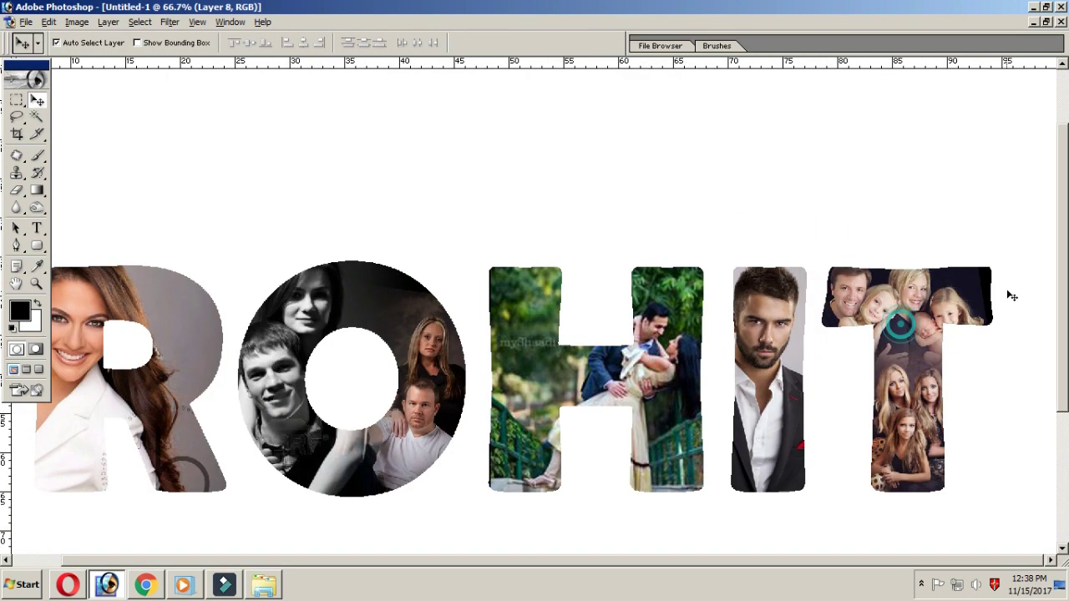
key(ctrl+minus)
- Show the Layers palette, closing the History palette opened by mistake
click(229, 22)
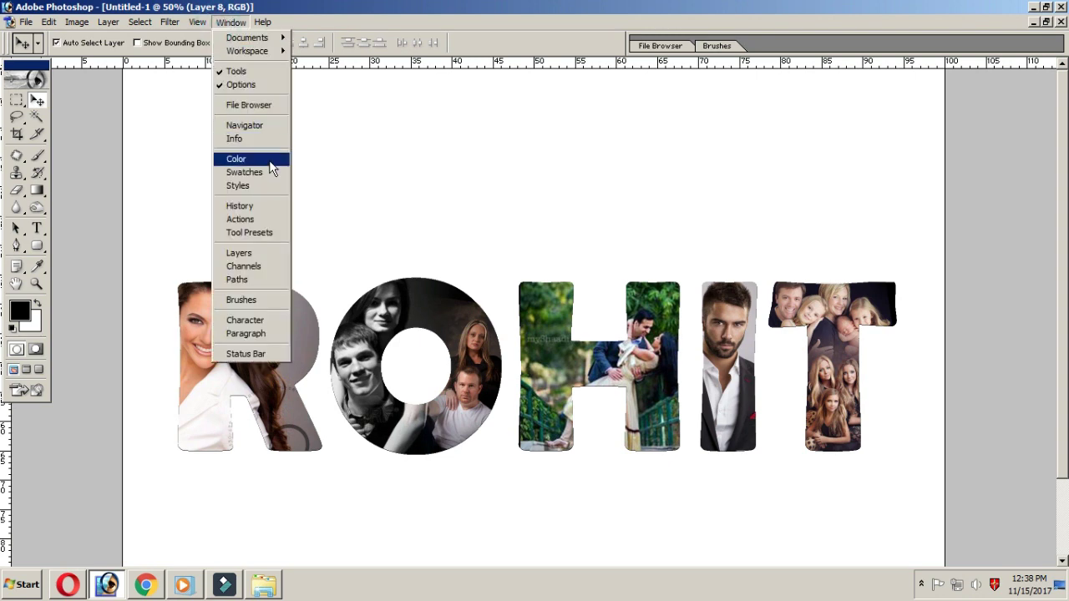
click(280, 205)
drag(978, 97, 977, 98)
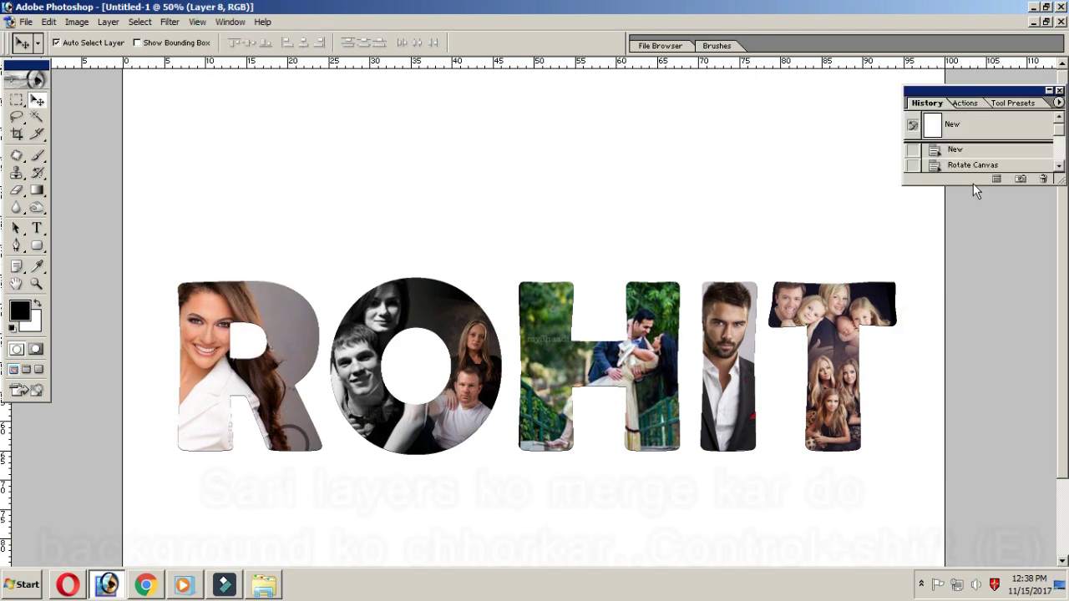
click(1057, 91)
click(231, 22)
click(239, 252)
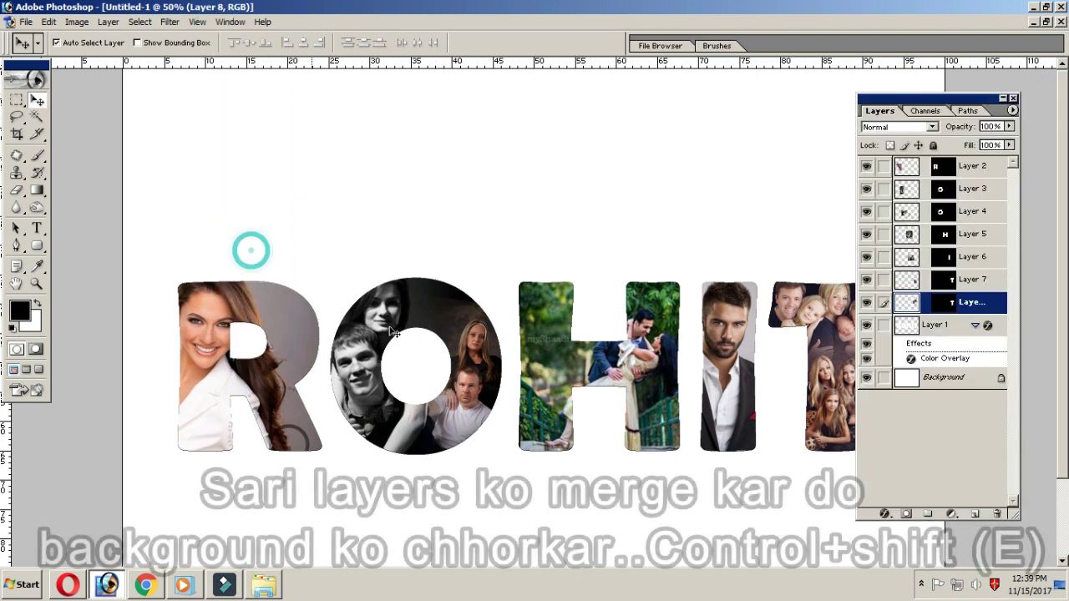
- Link Layers 2, 3 and 4 with the letters and merge them into Layer 8
click(883, 132)
click(884, 155)
click(884, 177)
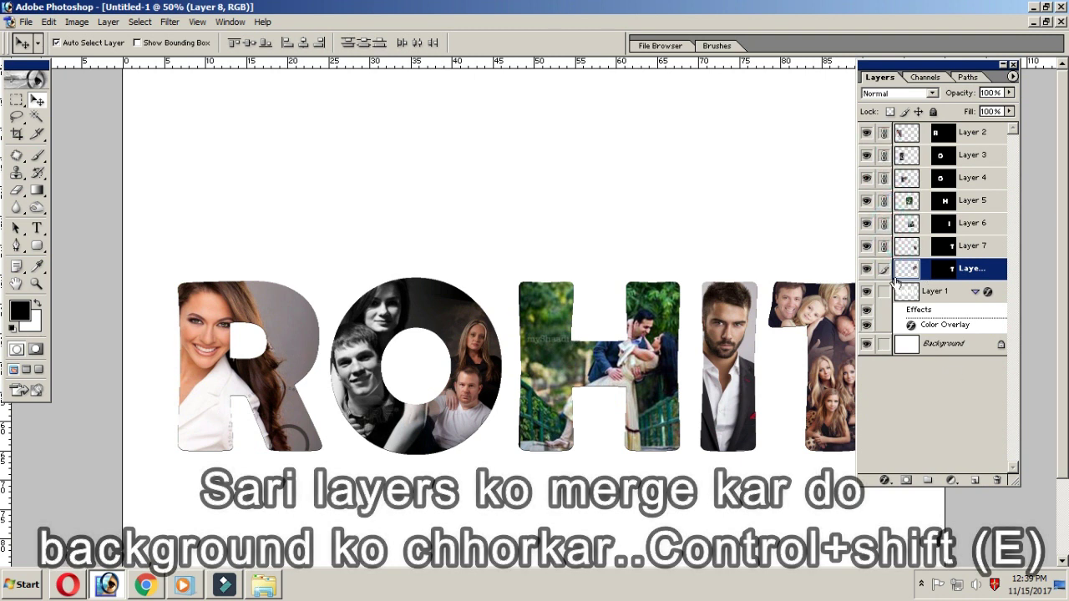
key(shift+Up)
key(shift+Up)
key(shift+Up)
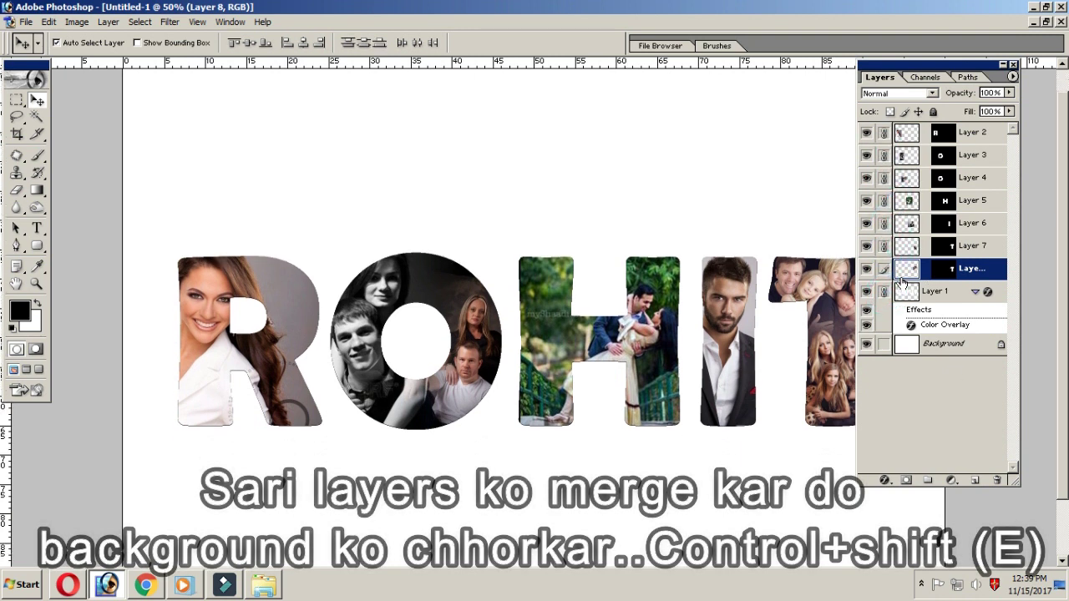
key(shift+Down)
key(shift+Down)
key(shift+Down)
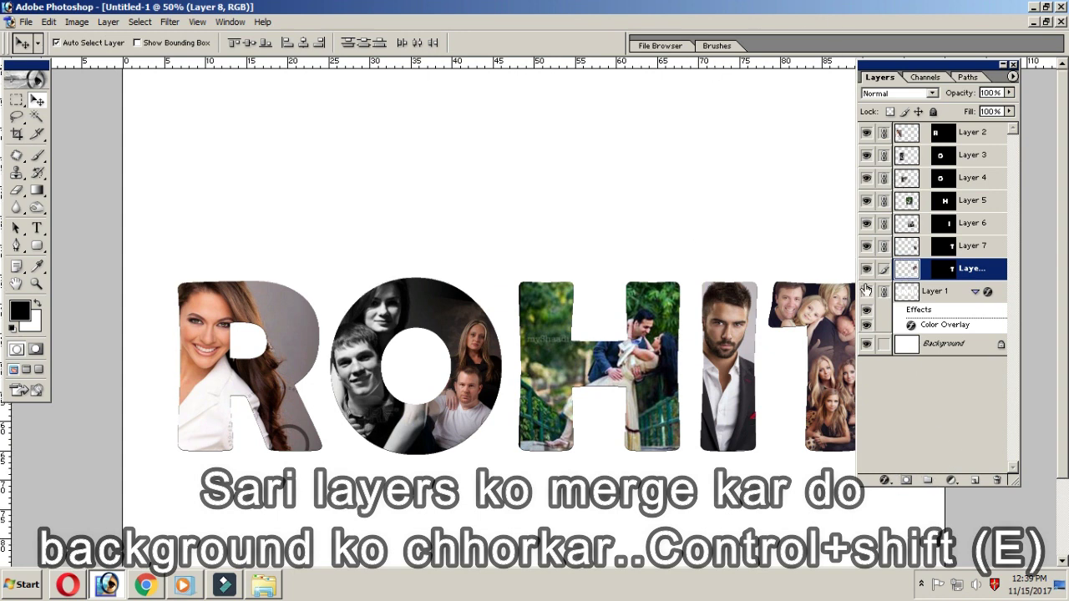
key(ctrl+shift+e)
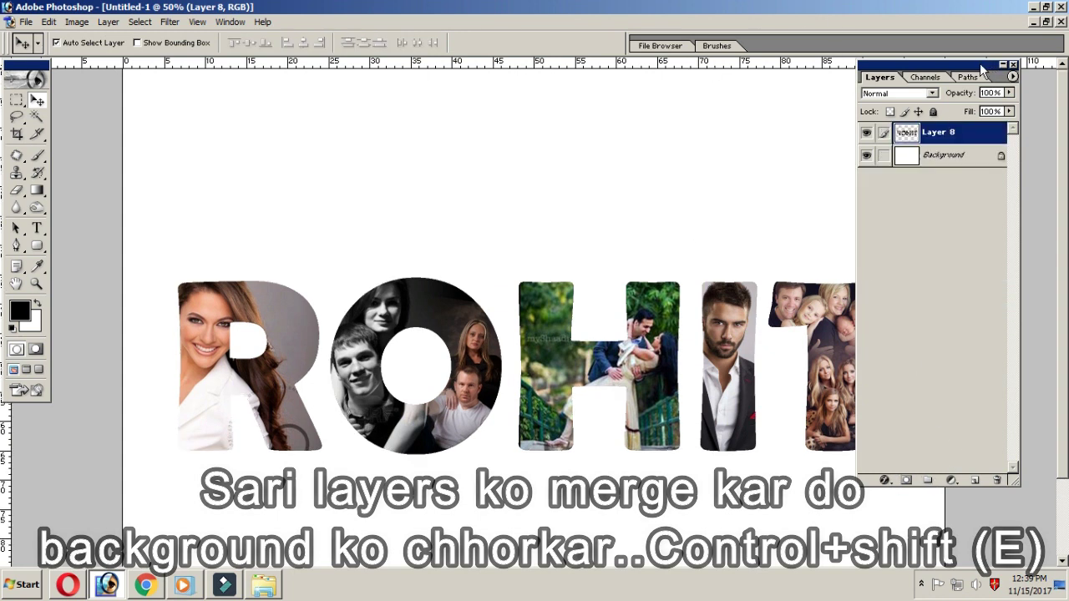
drag(983, 71, 1057, 71)
mouse_move(800, 386)
mouse_down()
mouse_move(801, 260)
mouse_move(742, 332)
mouse_up()
key(ctrl+minus)
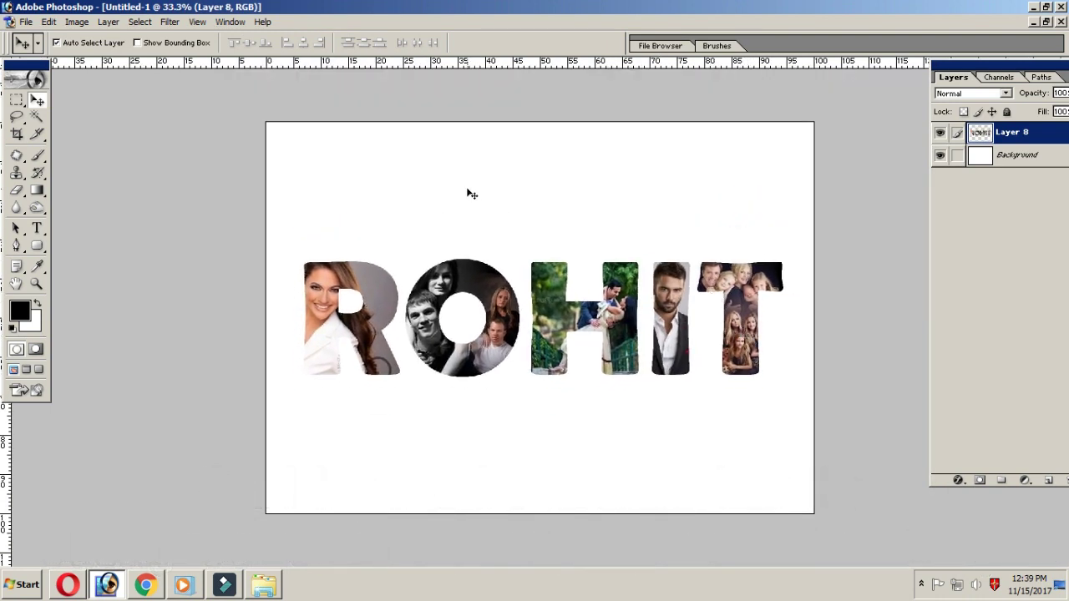
- Give Layer 8 a drop shadow offset down-left and preview a 3 px red outside stroke
click(108, 22)
mouse_move(147, 101)
click(275, 118)
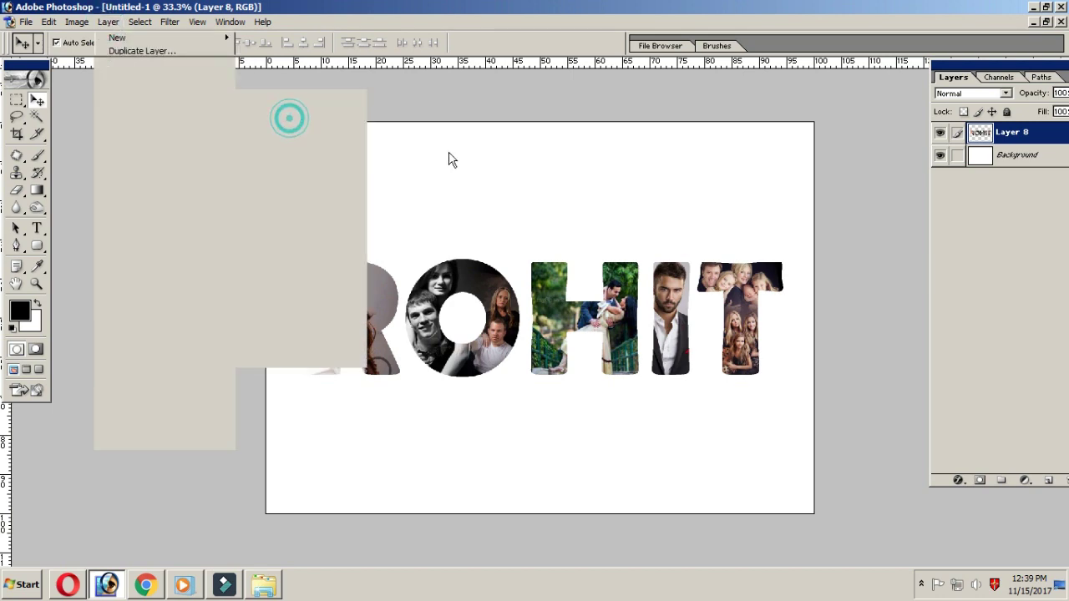
mouse_move(581, 63)
mouse_down()
mouse_move(777, 407)
mouse_move(529, 389)
mouse_move(477, 341)
mouse_move(975, 323)
mouse_move(1031, 136)
mouse_move(313, 414)
mouse_up()
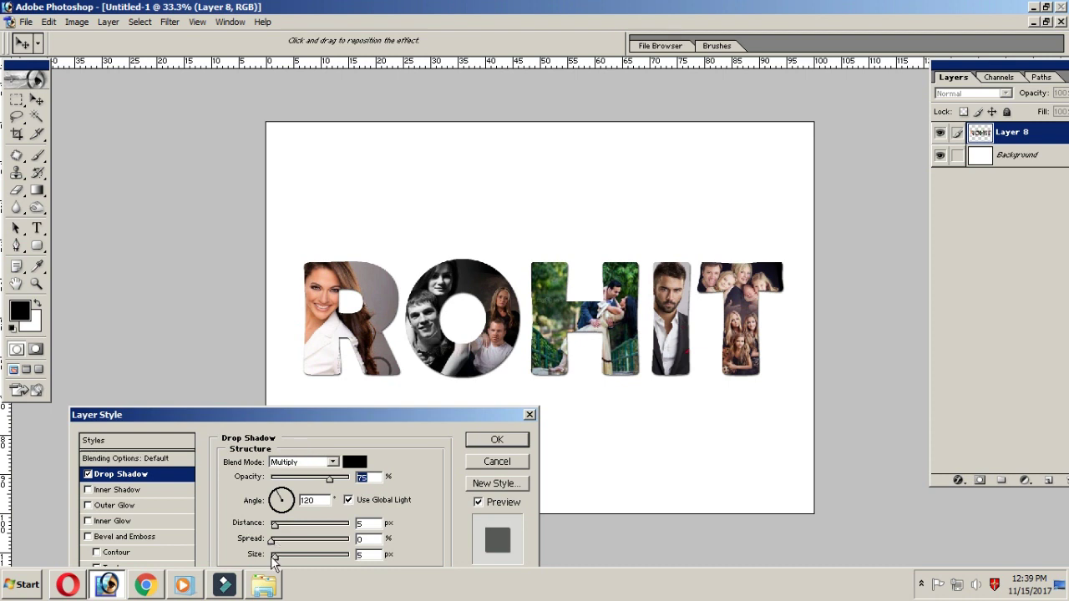
drag(415, 342, 410, 345)
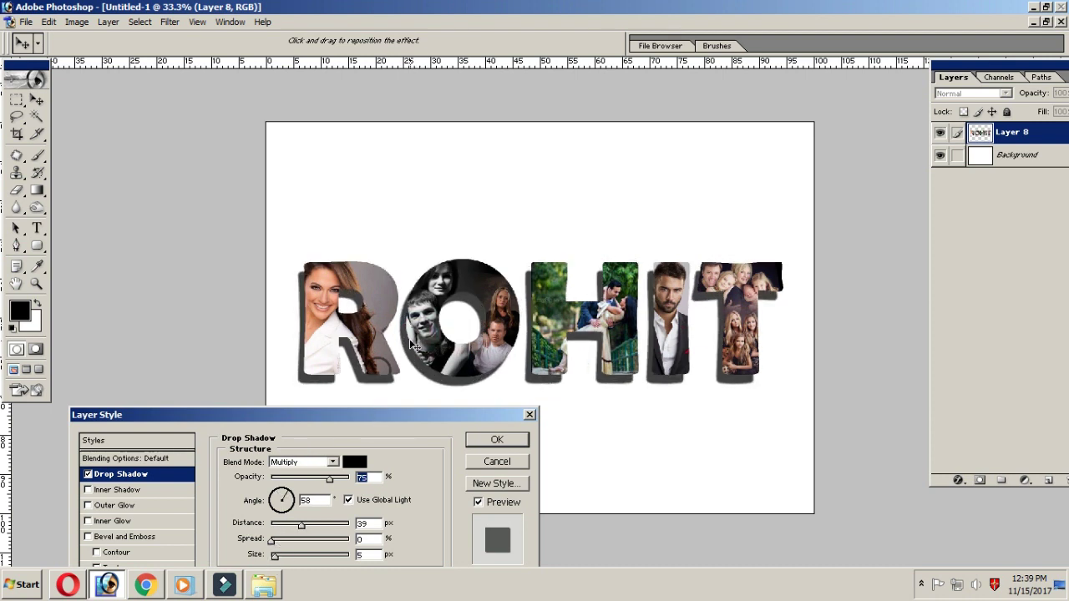
drag(397, 411, 1067, 147)
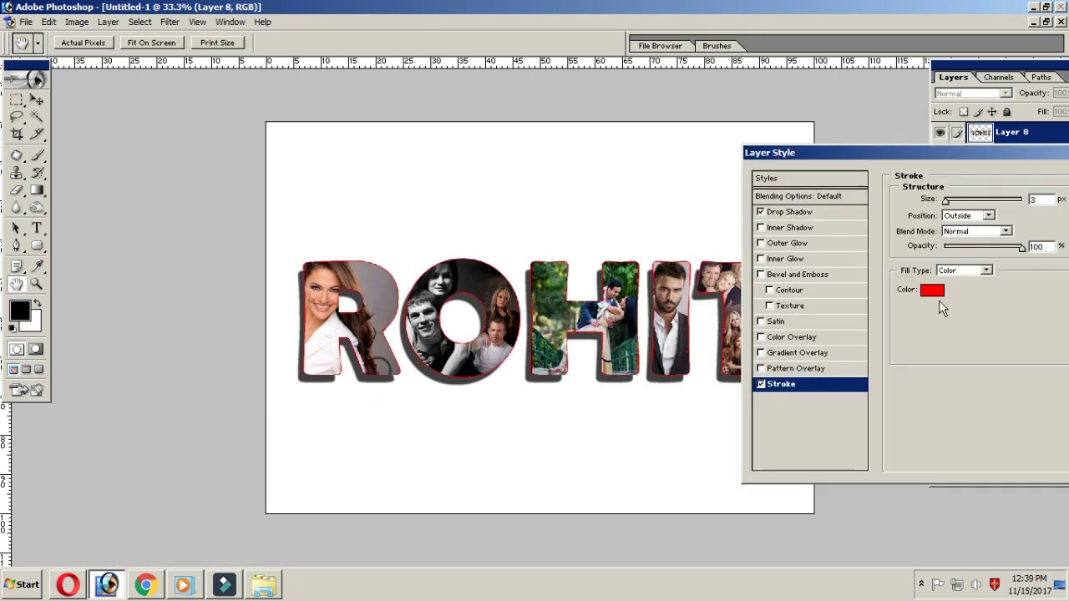
- Recolour the letters' stroke to white and apply the drop shadow and stroke
click(932, 292)
key(Return)
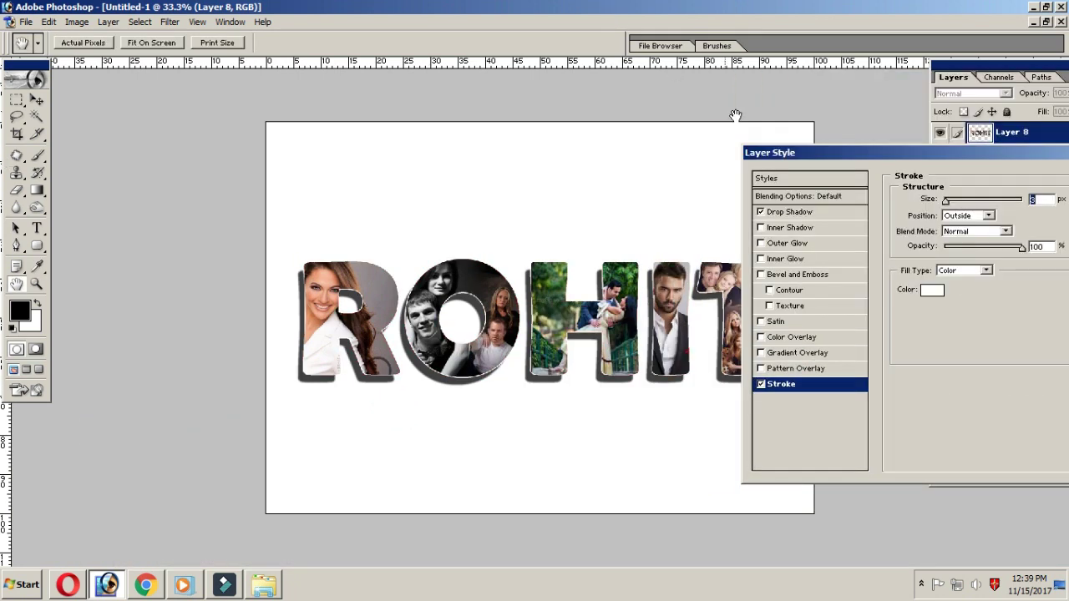
key(Return)
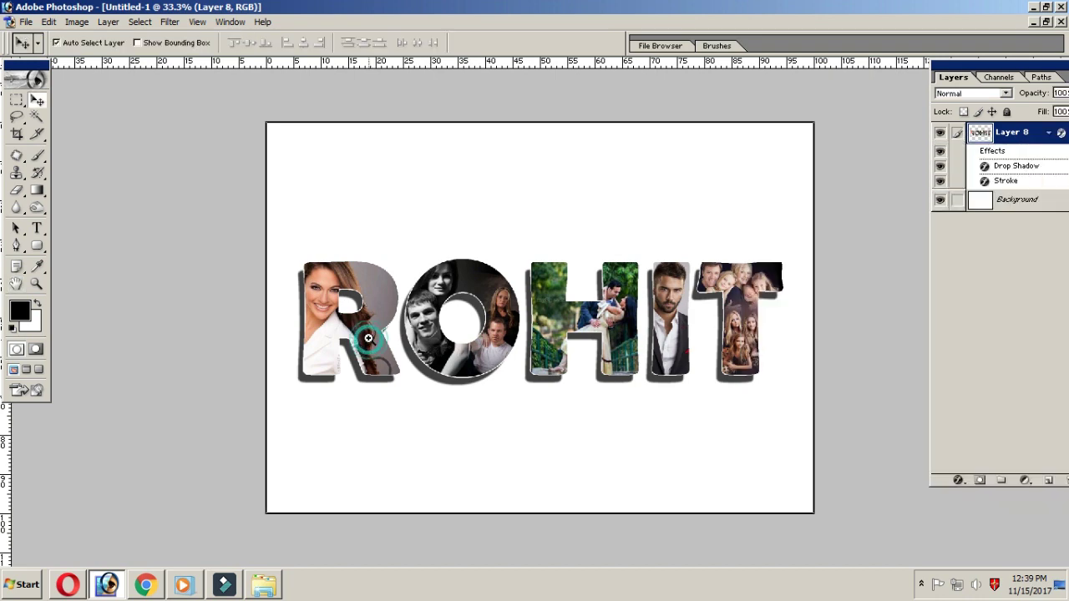
- Float the Layers palette, shrink the document window and zoom out to 16.7% to reveal the photos
key(ctrl+plus)
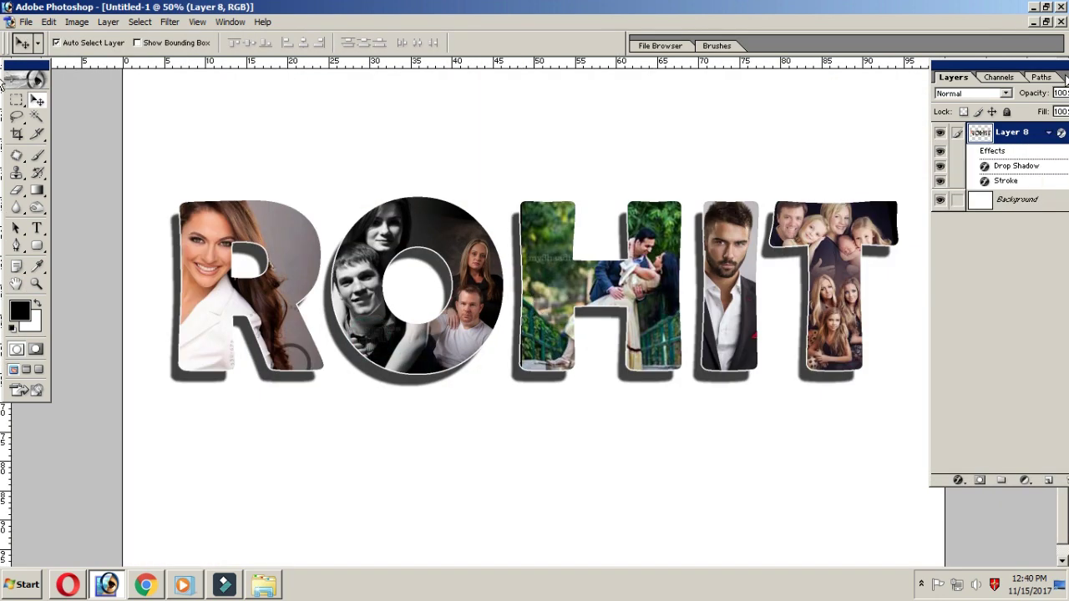
drag(1043, 69, 1032, 95)
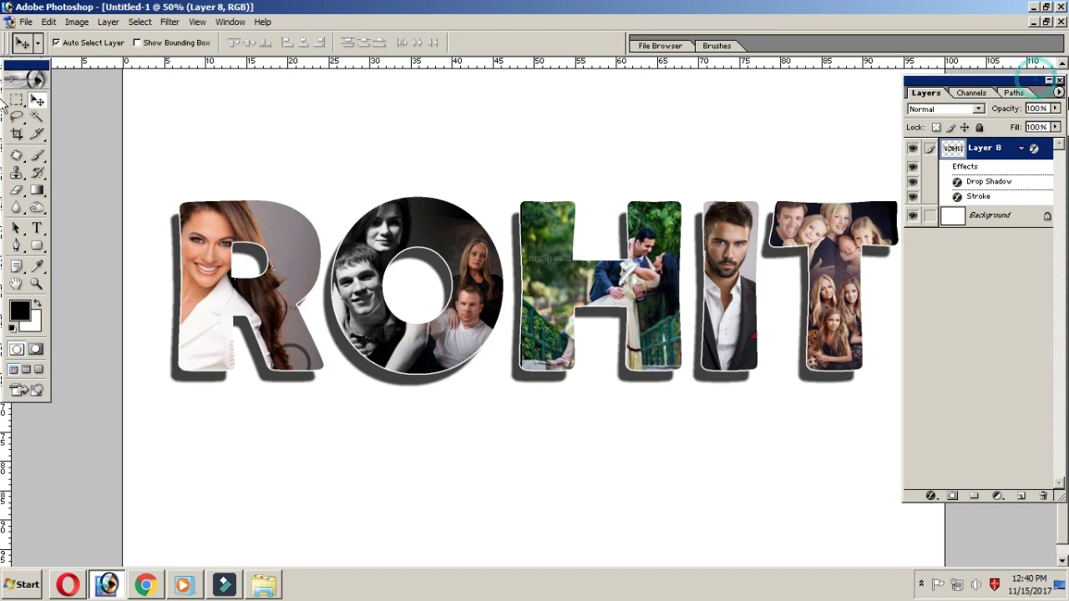
key(ctrl+minus)
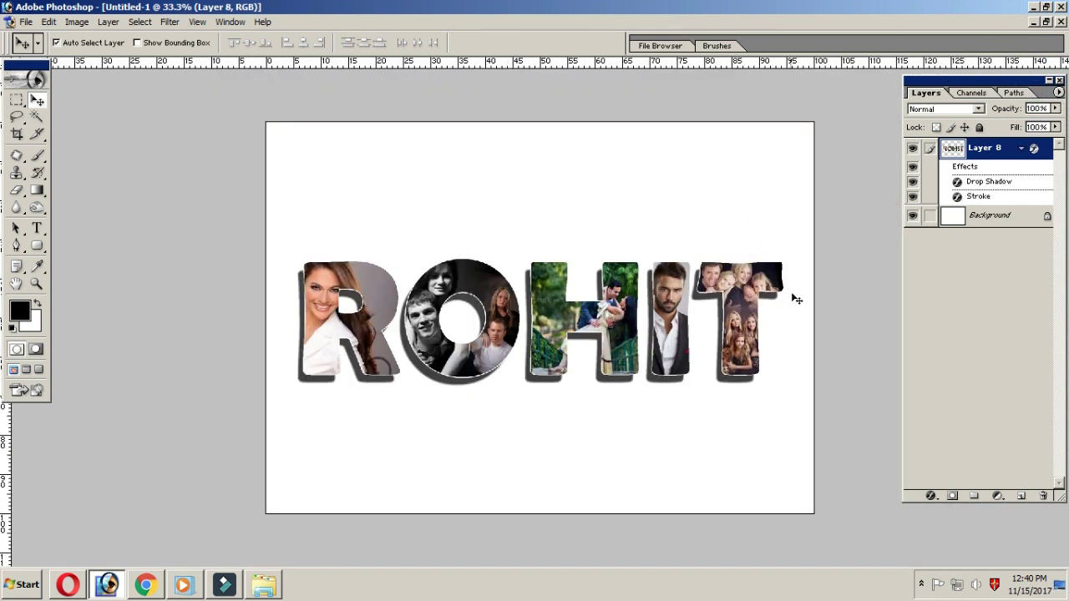
click(1048, 23)
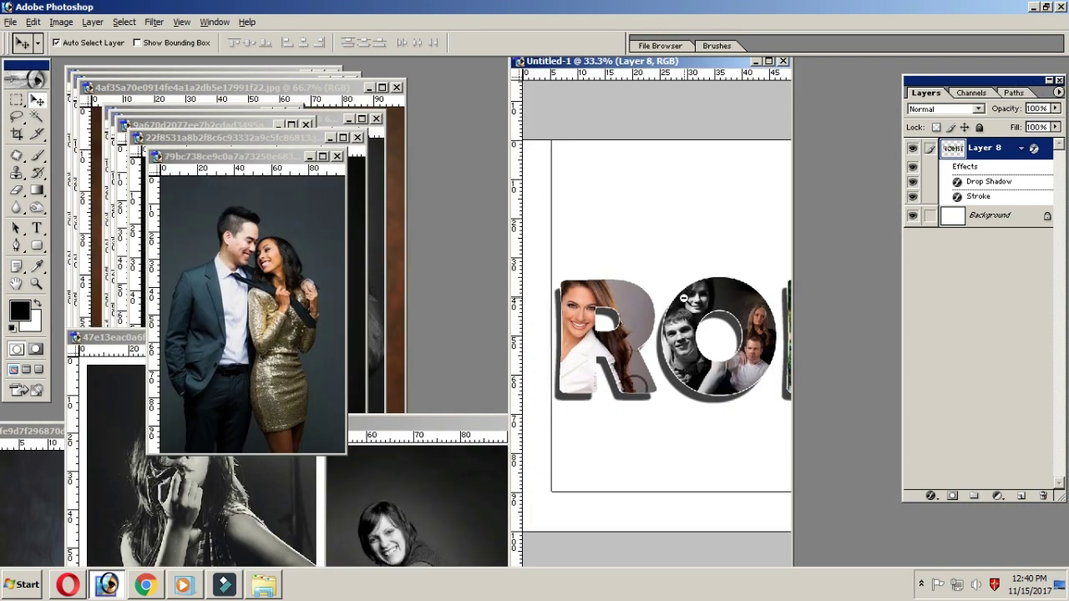
key(ctrl+minus)
key(ctrl+minus)
key(ctrl+Tab)
- Copy four open photos, including the couple, man and girl, onto the ROHIT canvas
key(ctrl+w)
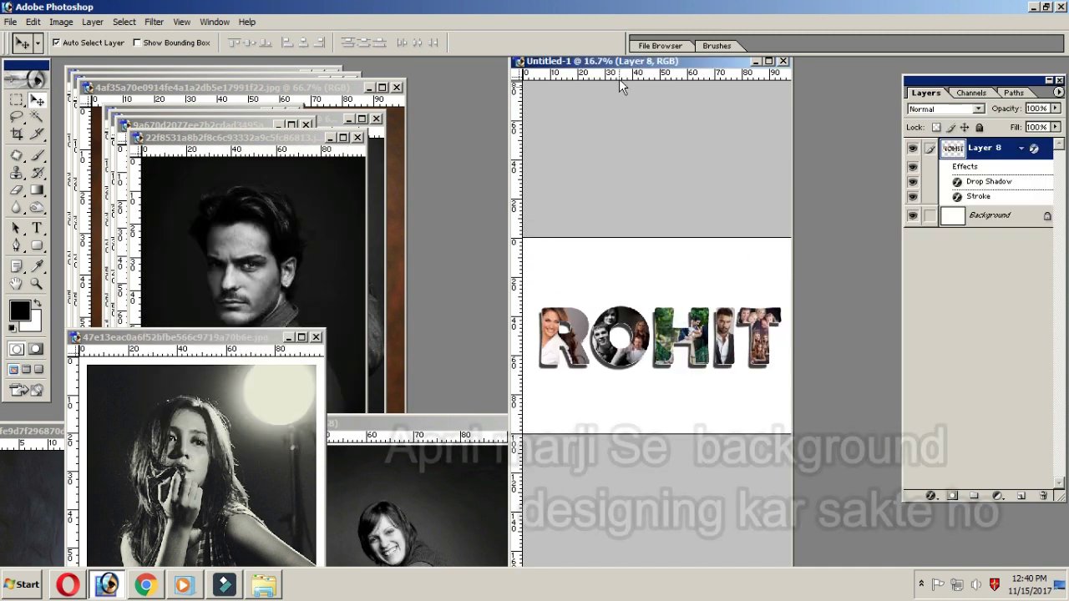
drag(250, 251, 557, 275)
drag(258, 299, 700, 378)
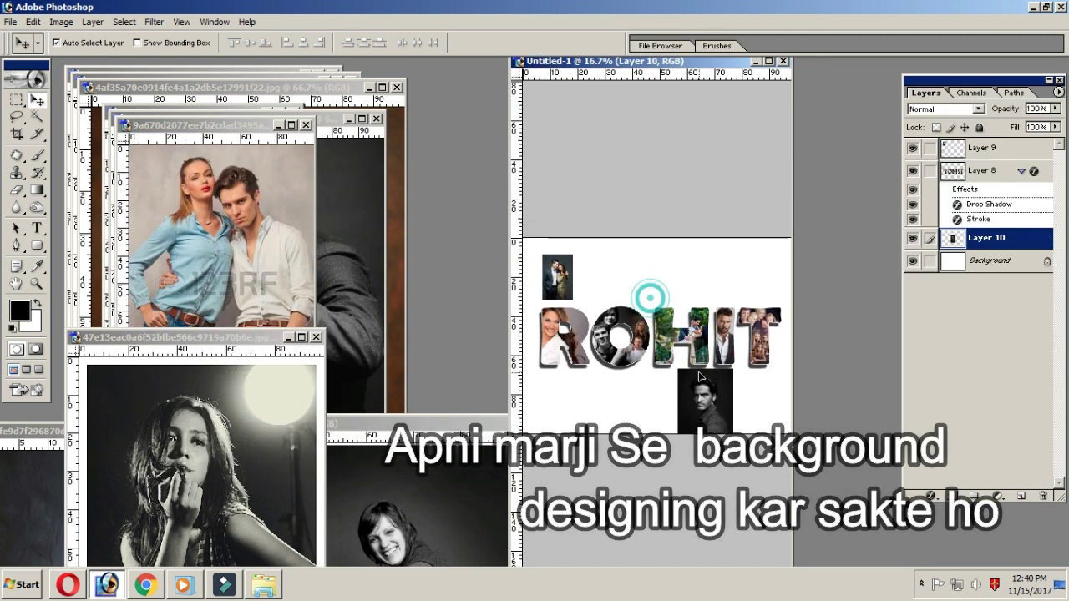
click(253, 188)
drag(329, 242, 710, 288)
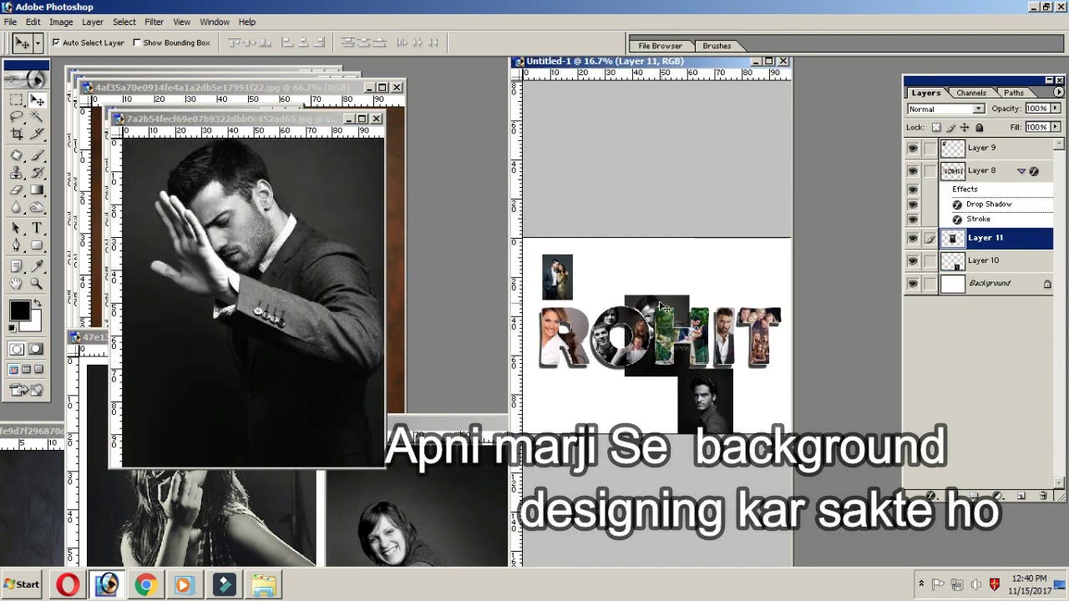
key(ctrl+Tab)
key(ctrl+Tab)
drag(248, 242, 609, 275)
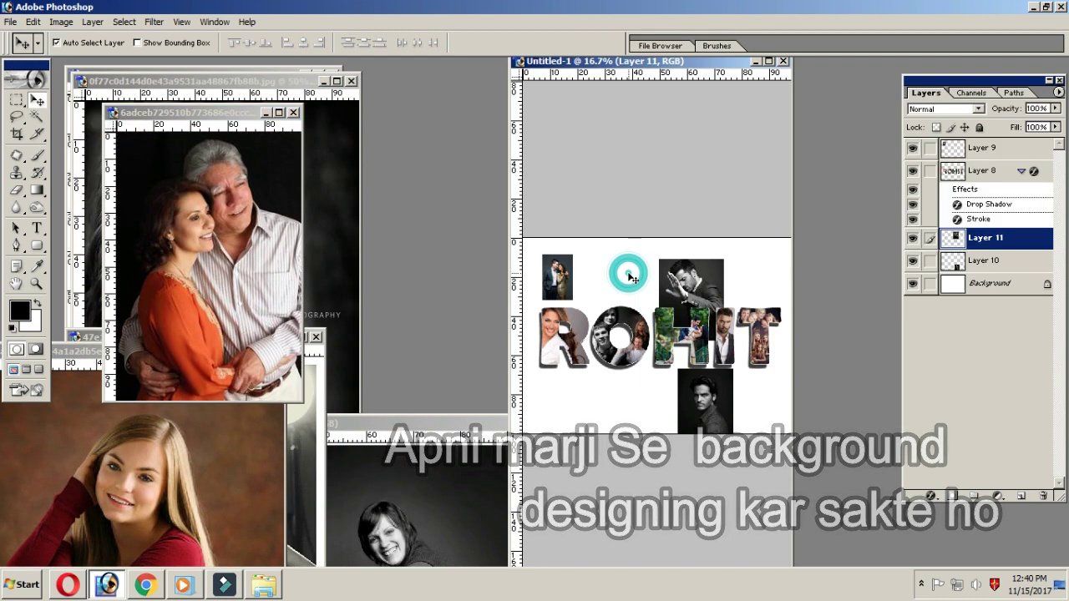
- Move the girl photo to the bottom-left and enlarge the couple photo at top-left
mouse_move(527, 336)
mouse_down()
mouse_move(349, 443)
mouse_move(405, 464)
mouse_up()
key(ctrl+t)
key(Return)
key(ctrl+plus)
key(ctrl+t)
drag(327, 214, 441, 380)
- Lower Layer 9 in the stack, then enlarge and rotate the man photo into the upper right
drag(985, 147, 986, 294)
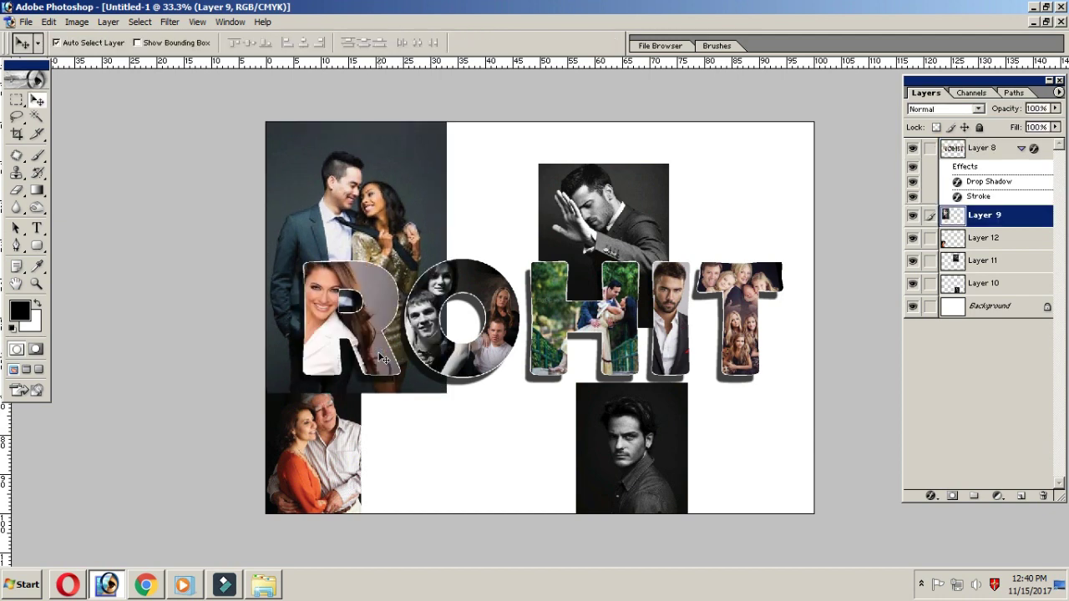
click(986, 237)
key(ctrl+t)
mouse_move(668, 164)
mouse_down()
mouse_move(768, 144)
mouse_move(755, 215)
mouse_move(618, 167)
mouse_up()
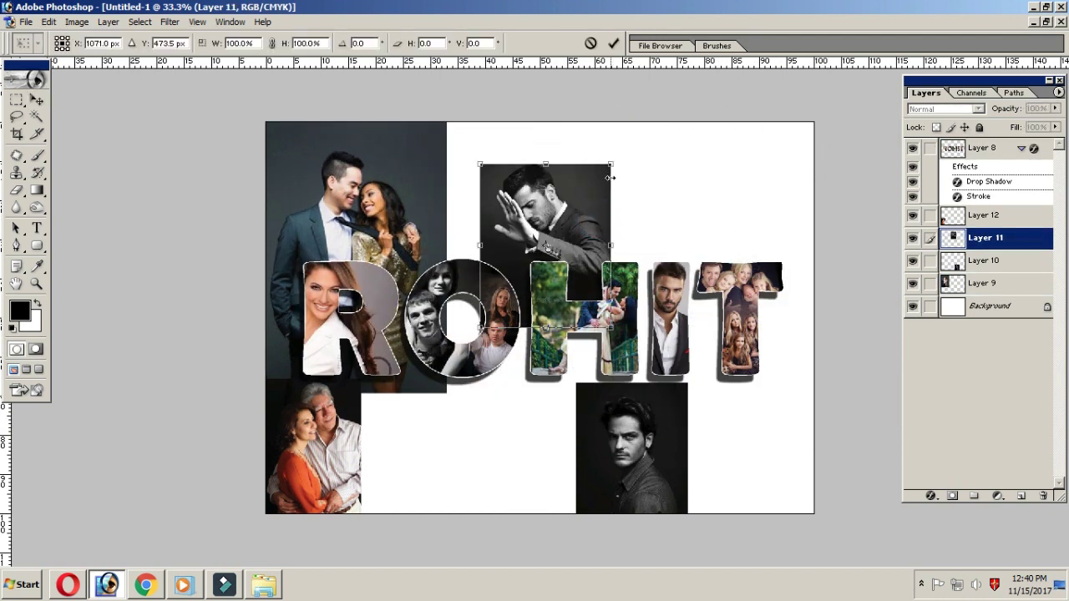
drag(568, 217, 709, 291)
key(Return)
- Fill the Background layer with a dark colour
key(alt+shift+bracketleft)
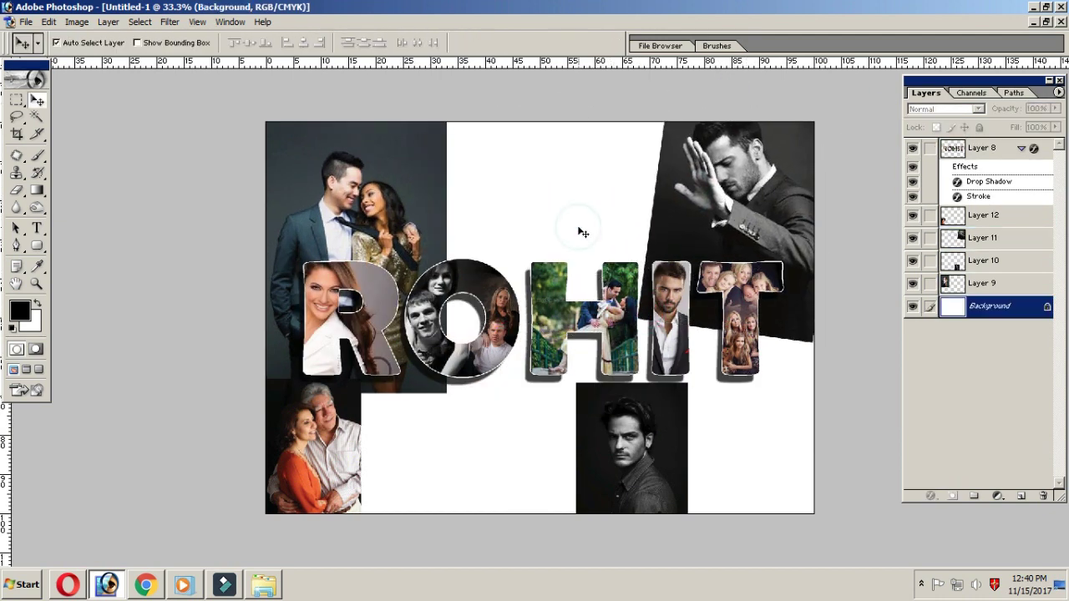
key(i)
key(shift+BackSpace)
key(Return)
- Erase the top-left couple photo's edges, nudge it up-left, and dim it and the top-right man to 50%
key(alt+bracketright)
key(e)
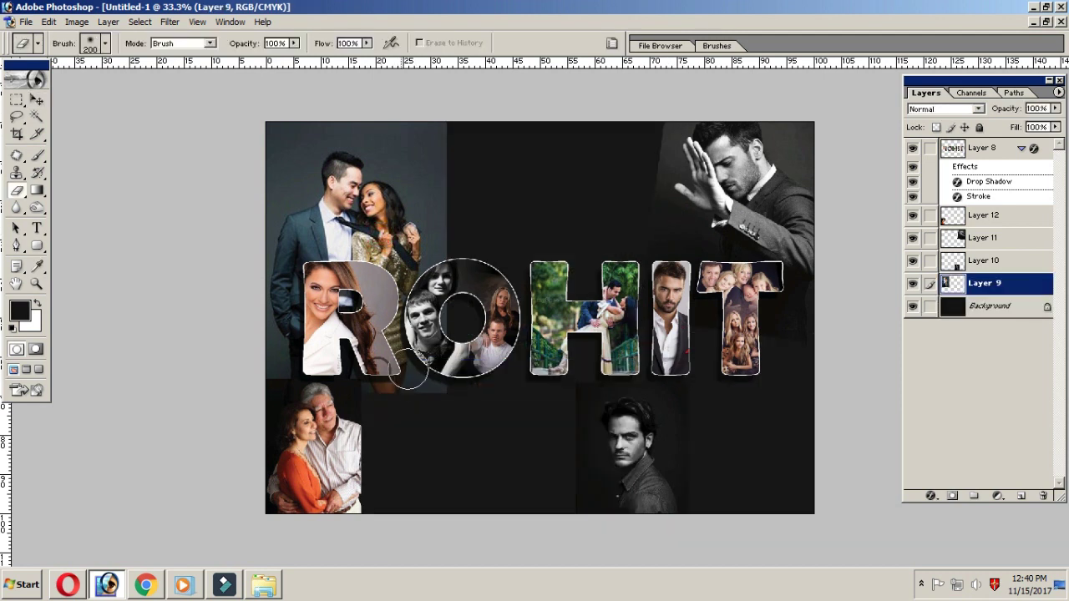
mouse_move(465, 448)
mouse_down()
mouse_move(526, 100)
mouse_move(212, 383)
mouse_up()
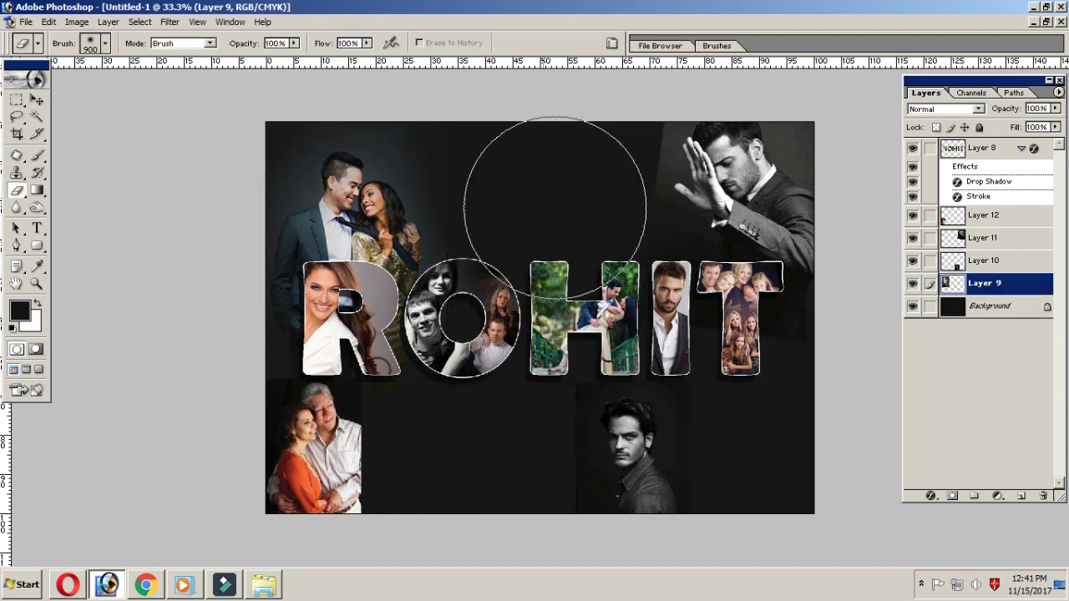
key(v)
drag(453, 235, 442, 213)
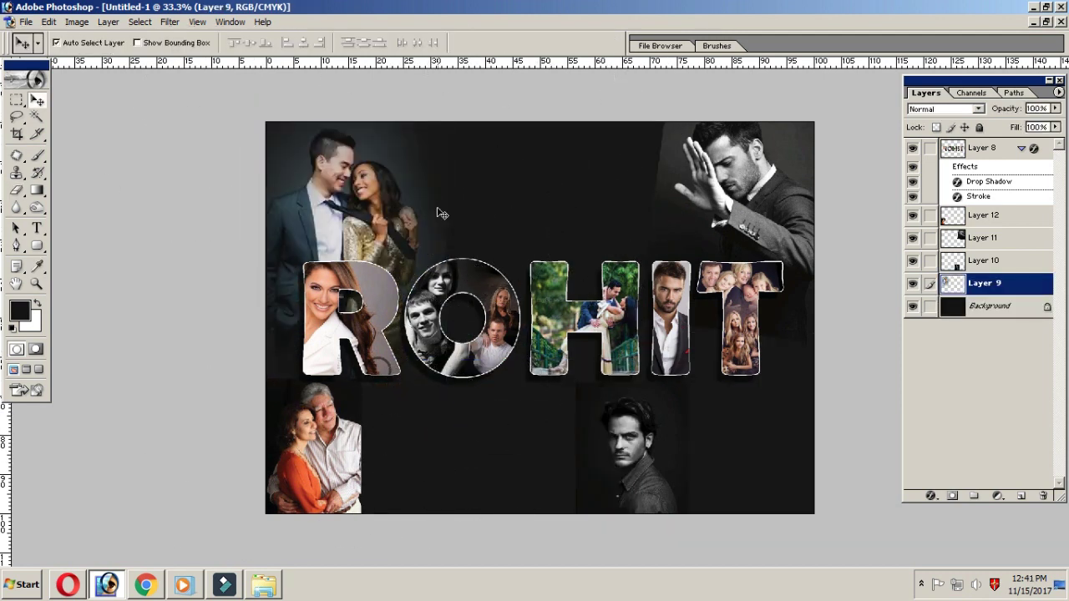
key(5)
key(alt+bracketright)
key(alt+bracketright)
key(5)
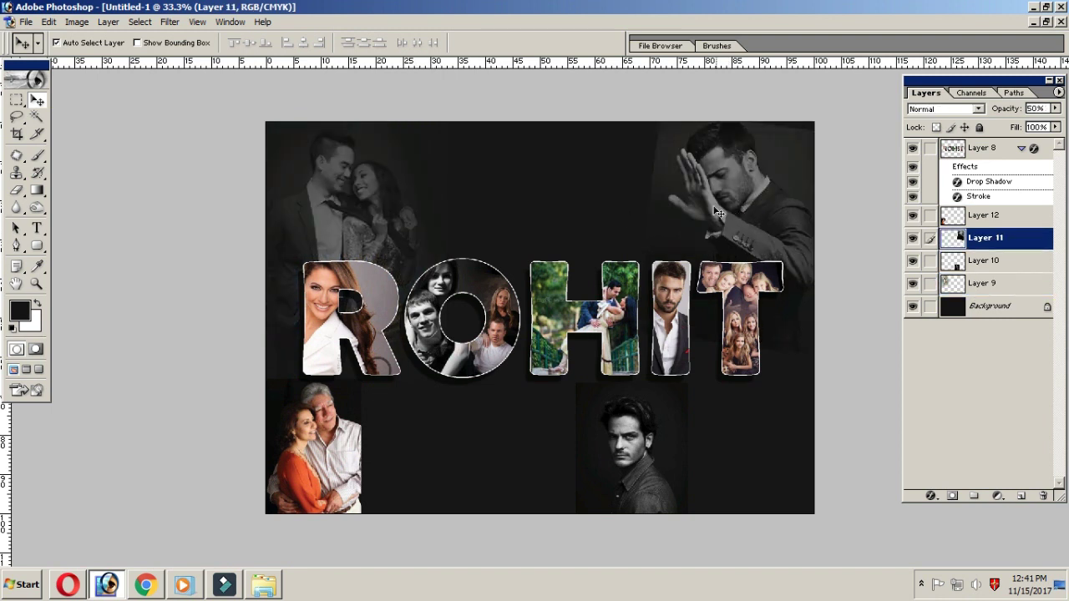
- Enlarge, tilt and move the lower-right man photo, then dim it to 50% opacity
key(e)
key(alt+bracketleft)
key(ctrl+t)
drag(688, 514, 750, 562)
drag(815, 276, 806, 227)
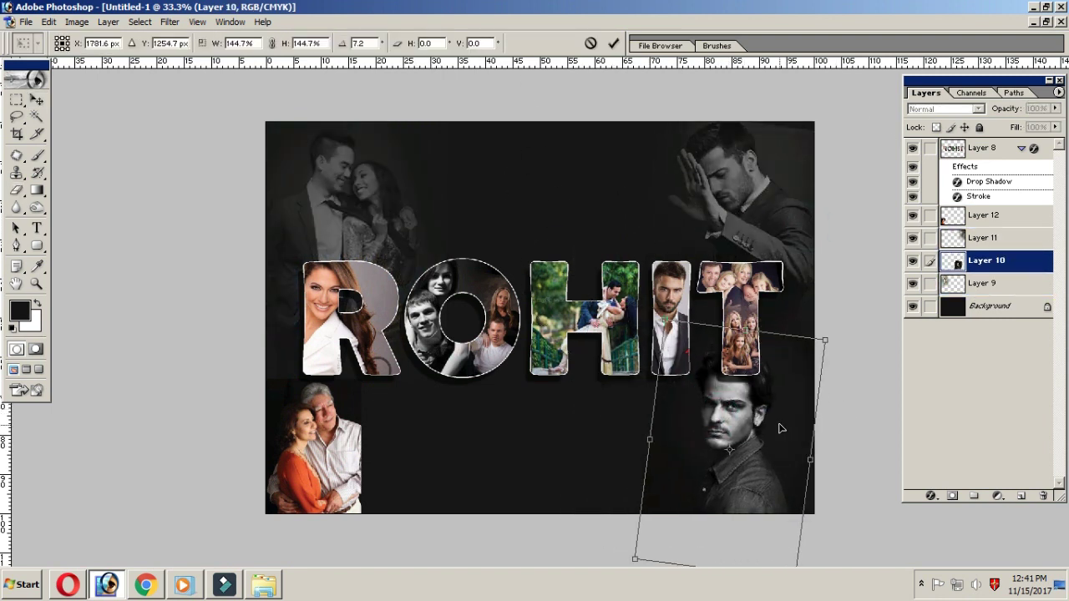
drag(659, 468, 756, 449)
key(Return)
key(e)
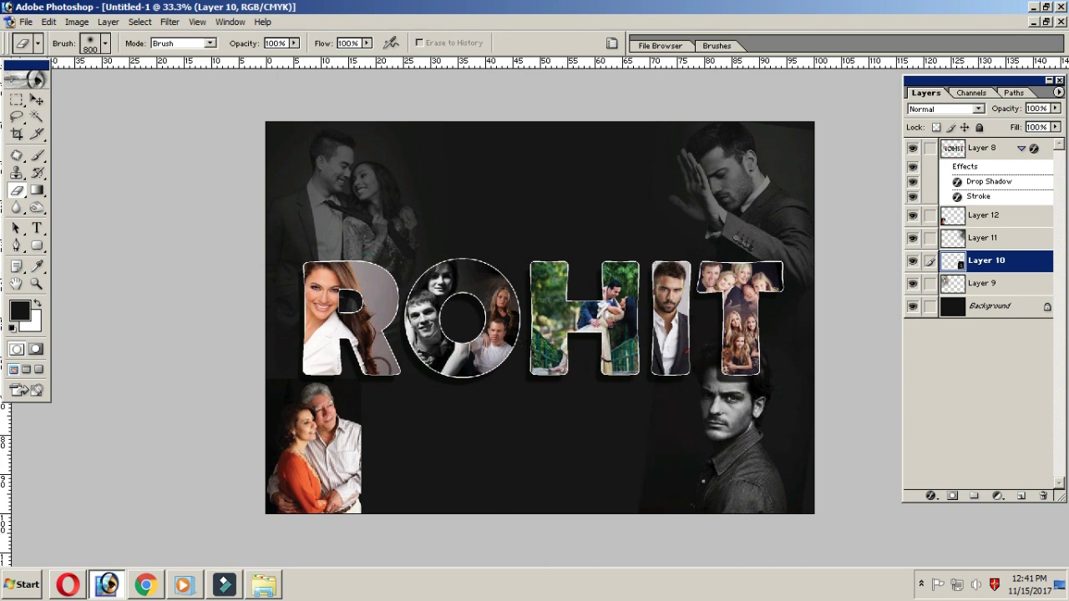
key(v)
key(5)
key(ctrl+minus)
- Enlarge the bottom-left couple photo and dim it to 30% opacity
click(392, 421)
key(ctrl+t)
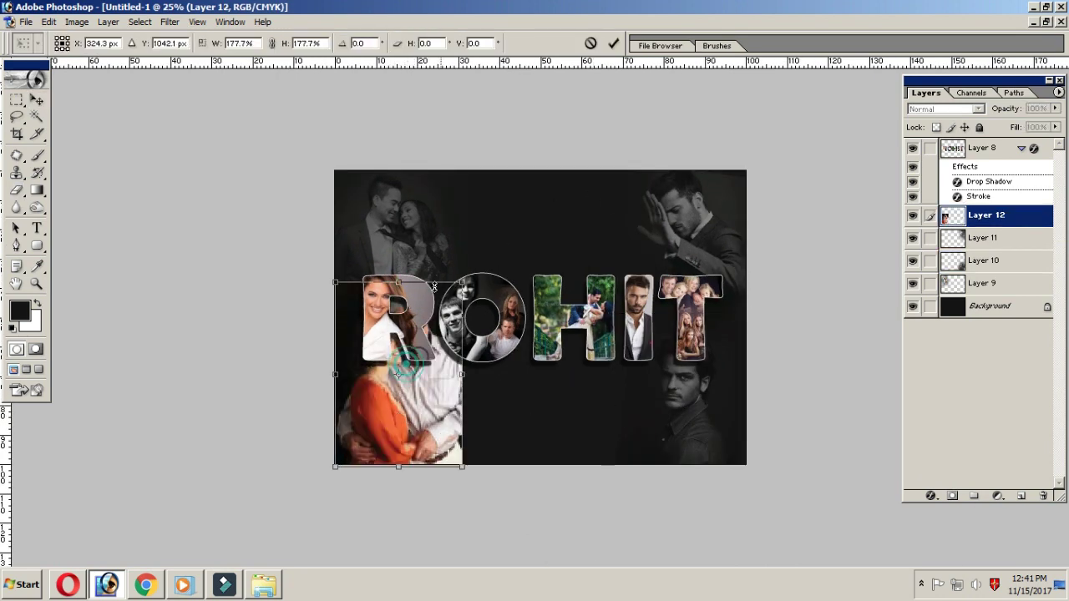
mouse_move(407, 365)
mouse_down()
mouse_move(441, 364)
mouse_move(441, 434)
mouse_up()
key(Return)
key(e)
key(v)
key(3)
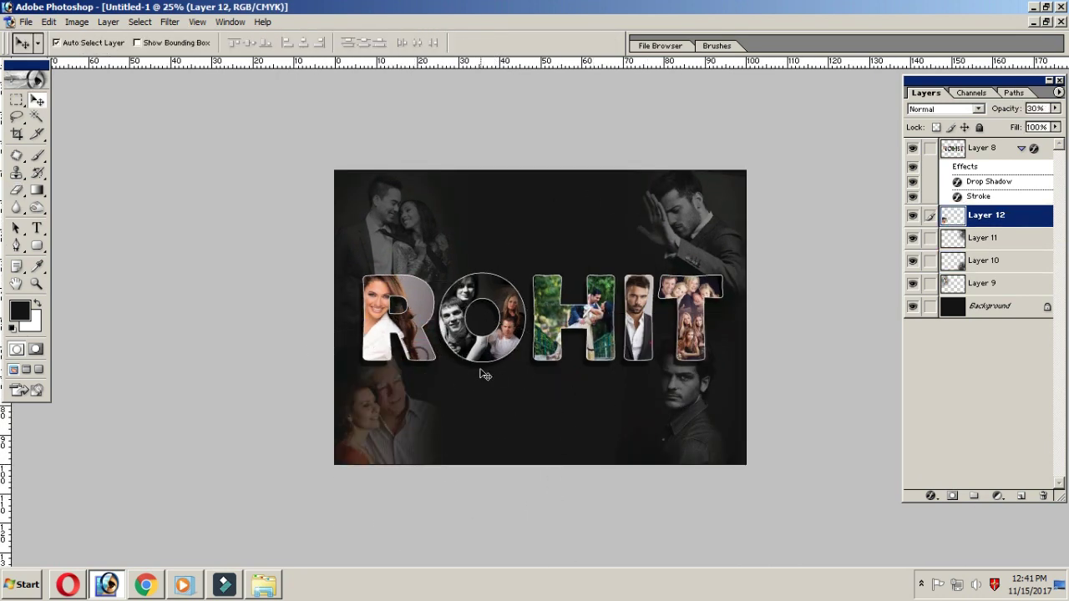
click(1045, 22)
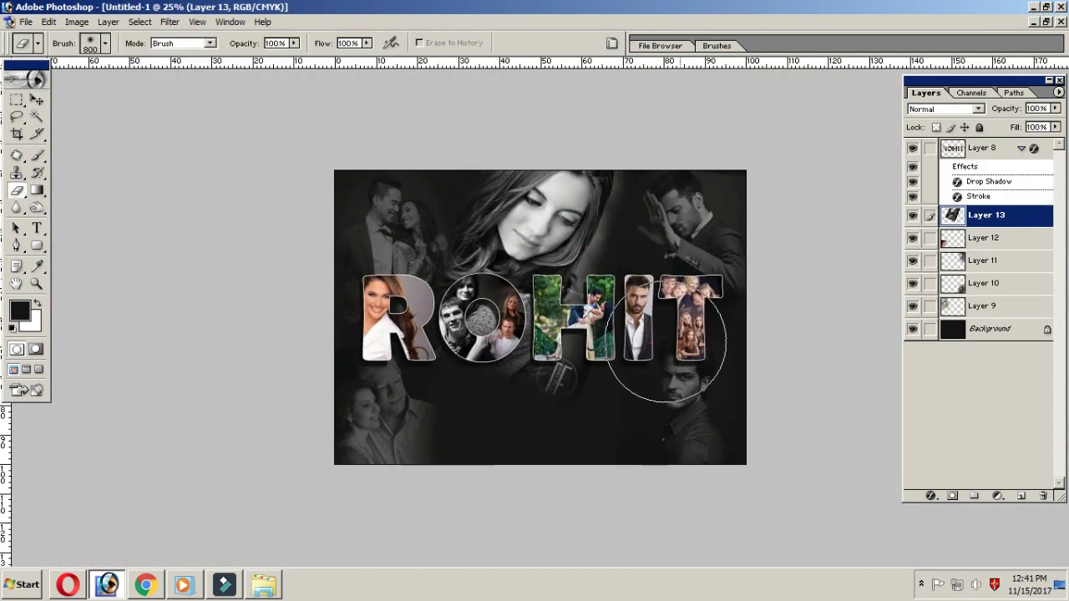
- Move the family group photo below the ROHIT lettering, enlarge it, and erase its edges
key(v)
click(1045, 22)
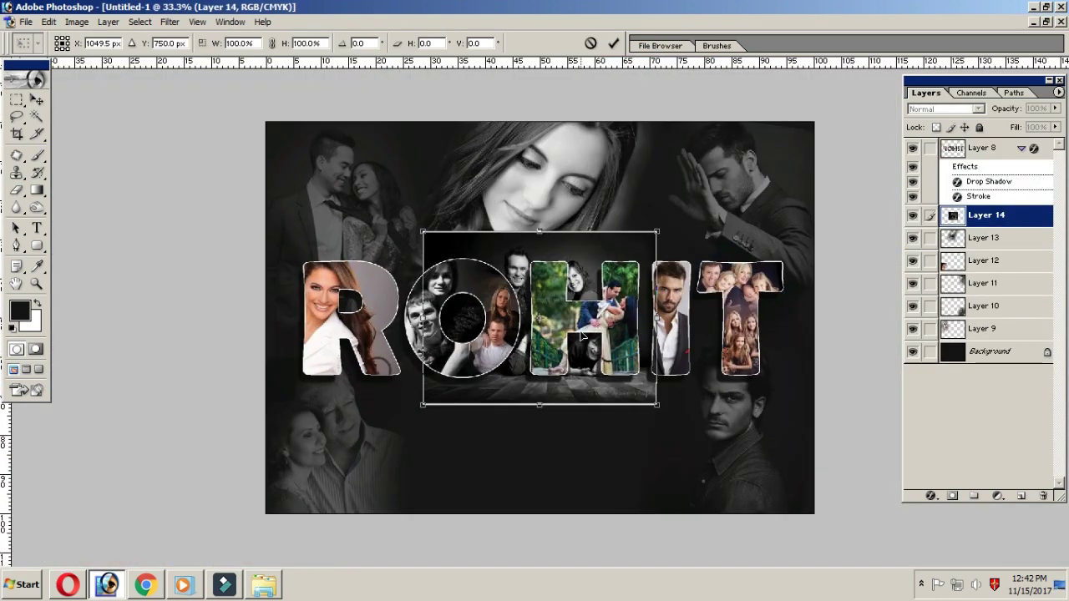
drag(581, 337, 581, 462)
drag(422, 358, 370, 328)
key(Return)
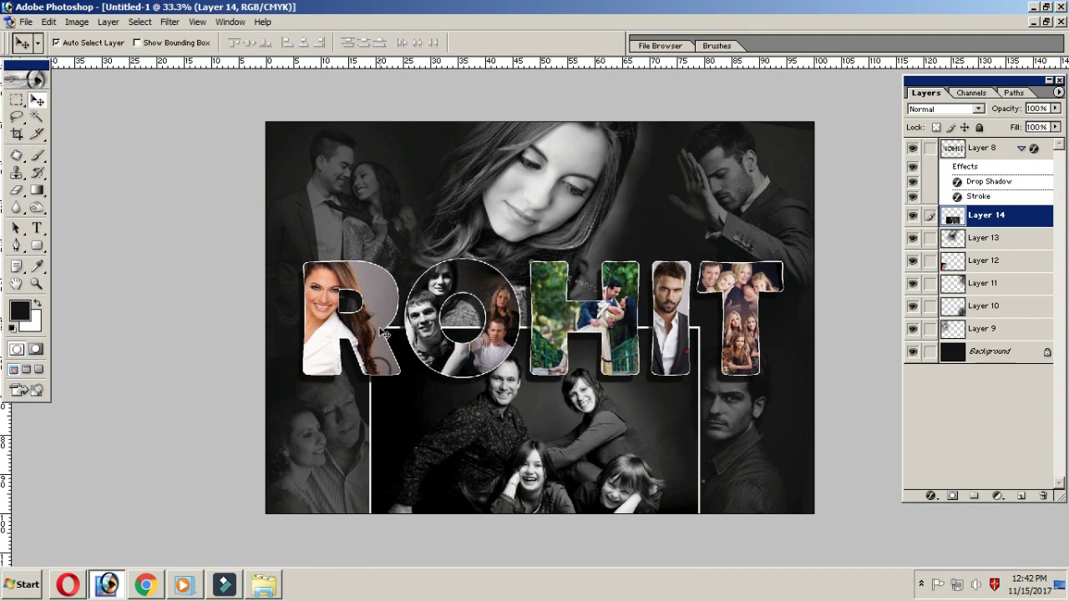
key(e)
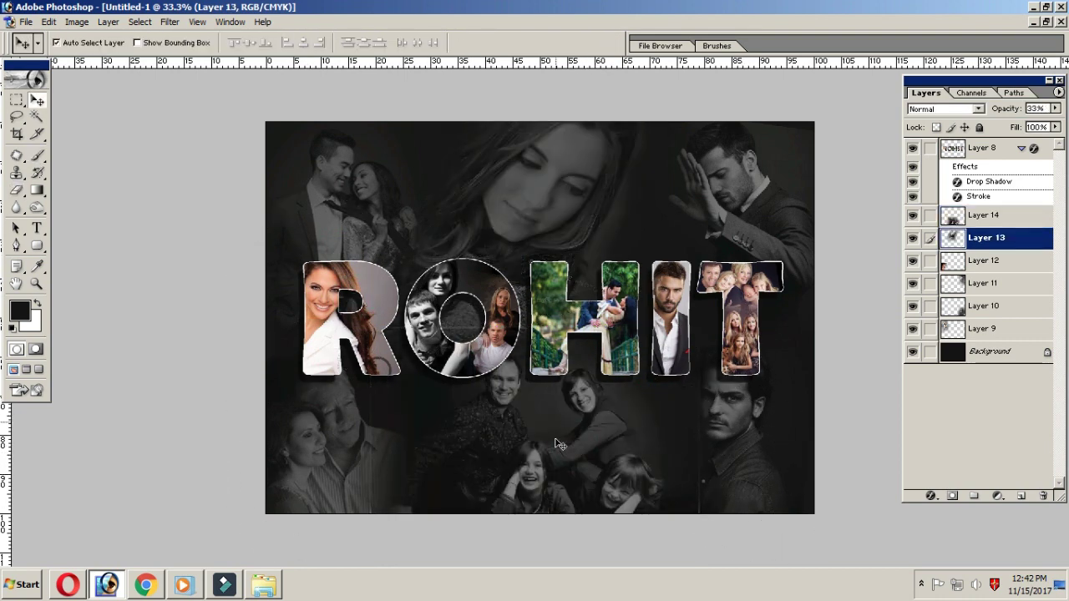
- Select the Background layer, check the zoom, and hide the Layers panel
click(990, 352)
key(ctrl+plus)
key(ctrl+minus)
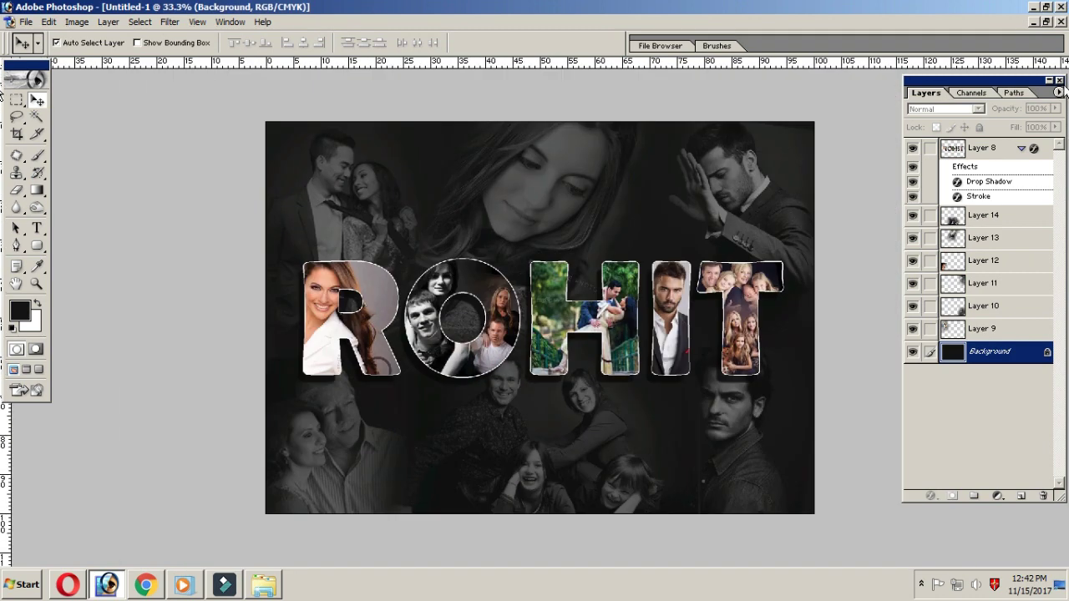
key(shift+Tab)
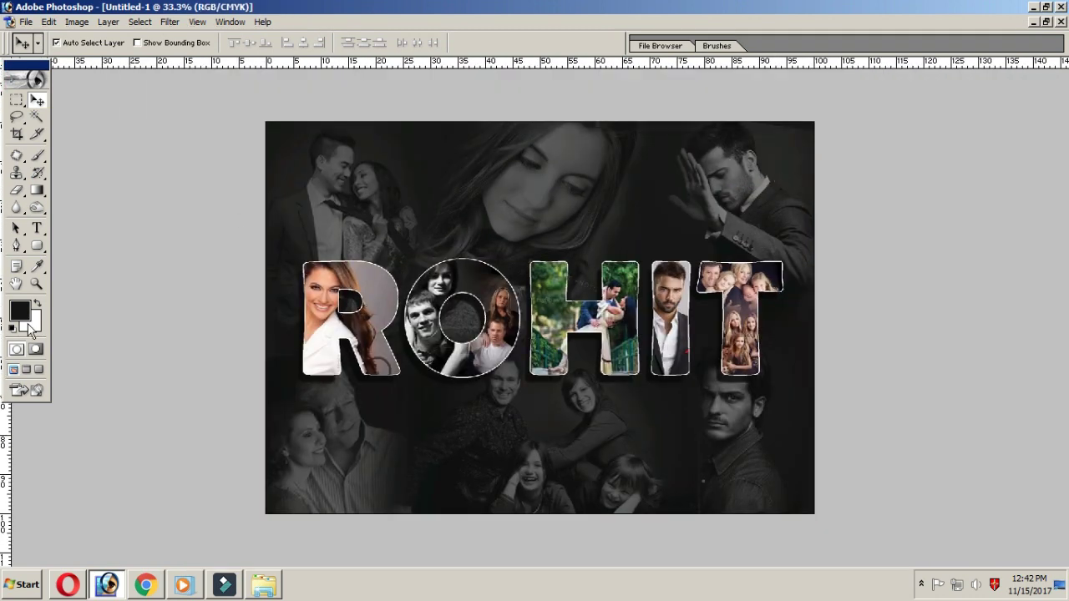
- Set the background colour to black and scale the whole image down to leave a black border
click(30, 326)
click(1051, 102)
key(ctrl+a)
key(v)
key(ctrl+t)
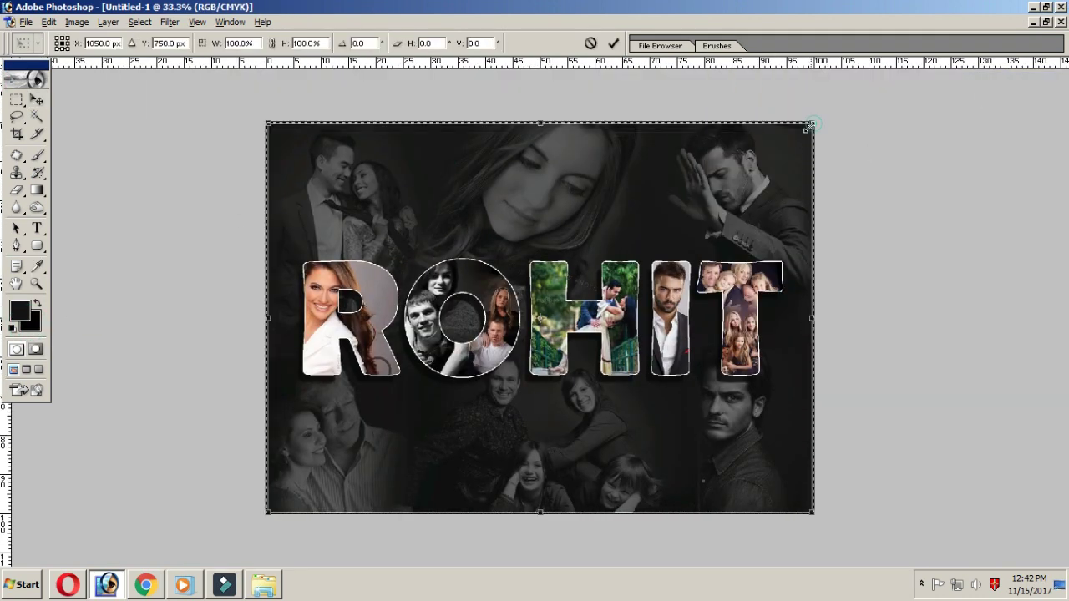
drag(815, 122, 799, 134)
key(Return)
- Add a white Stroke layer style around the image and inspect it up close
click(108, 22)
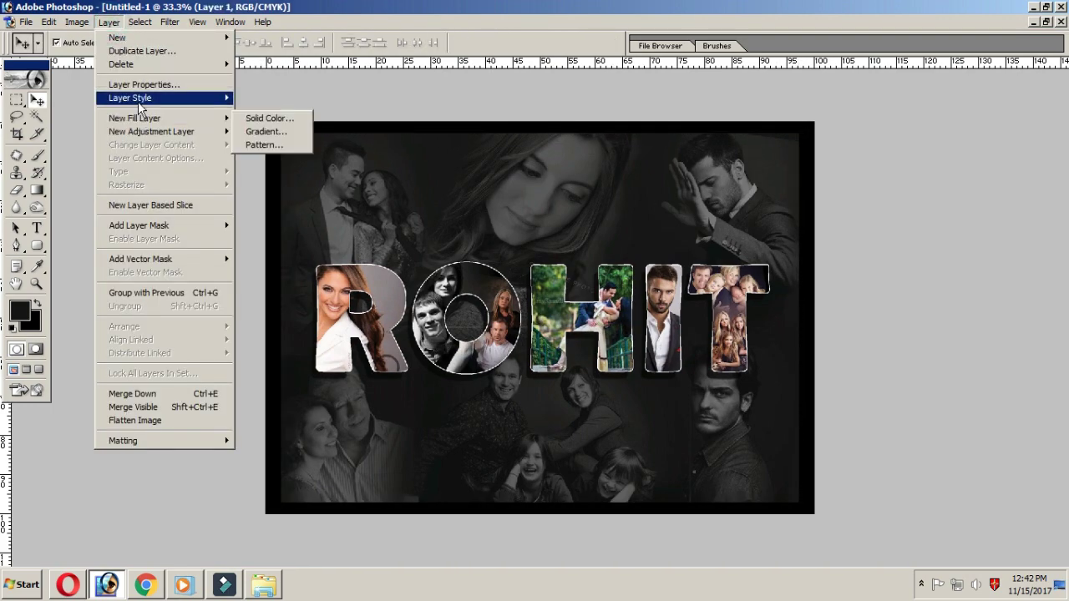
click(284, 251)
click(1049, 102)
key(Return)
key(ctrl+plus)
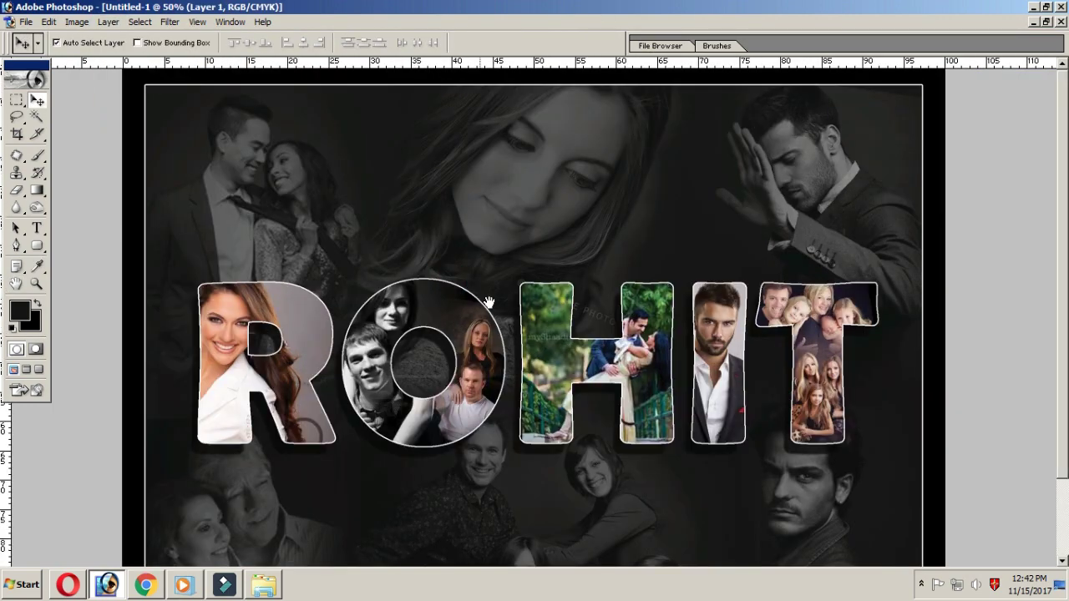
key(ctrl+plus)
alt+click(454, 340)
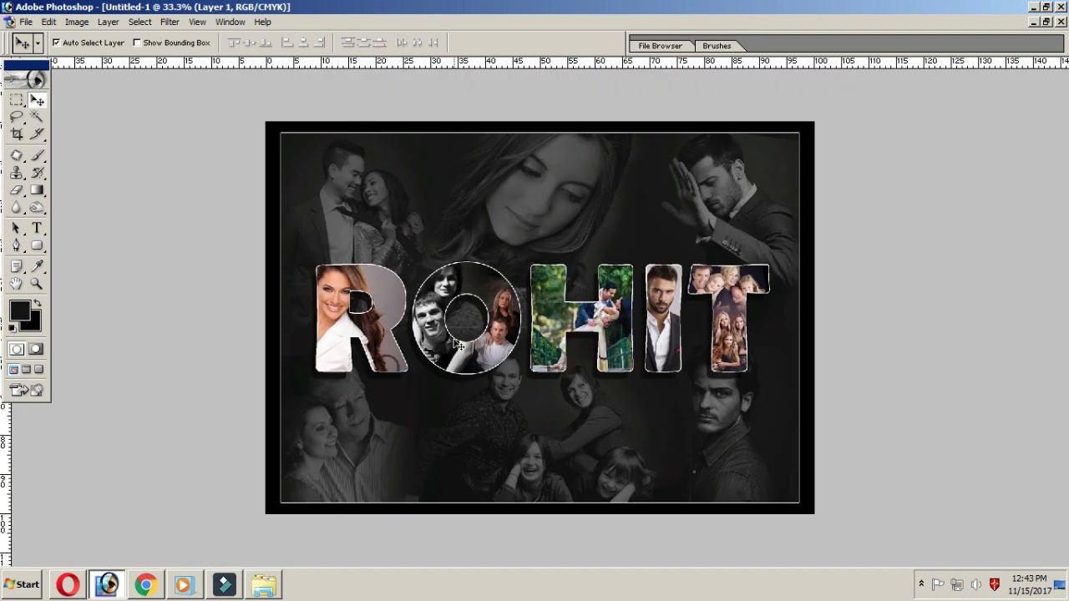
click(847, 293)
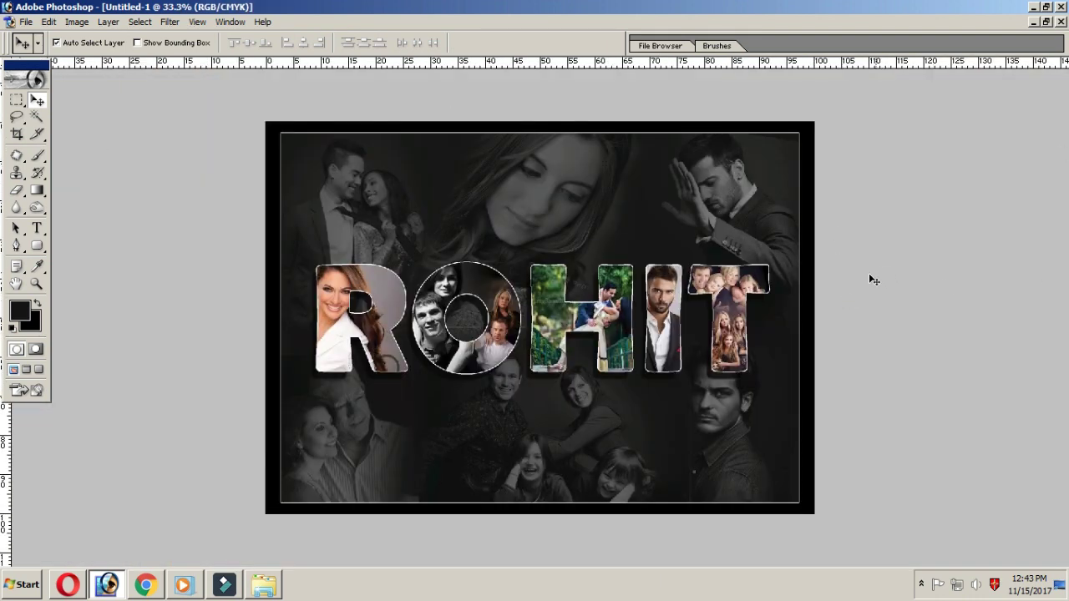
click(28, 22)
- Save the collage as a JPEG copy on the Desktop at Maximum quality 12
click(69, 139)
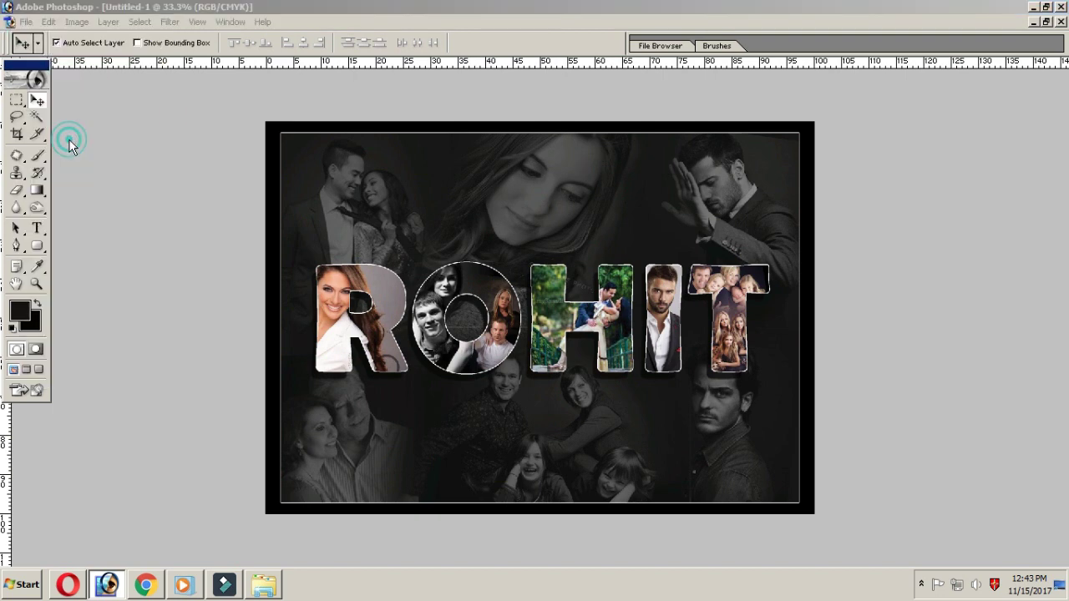
click(437, 411)
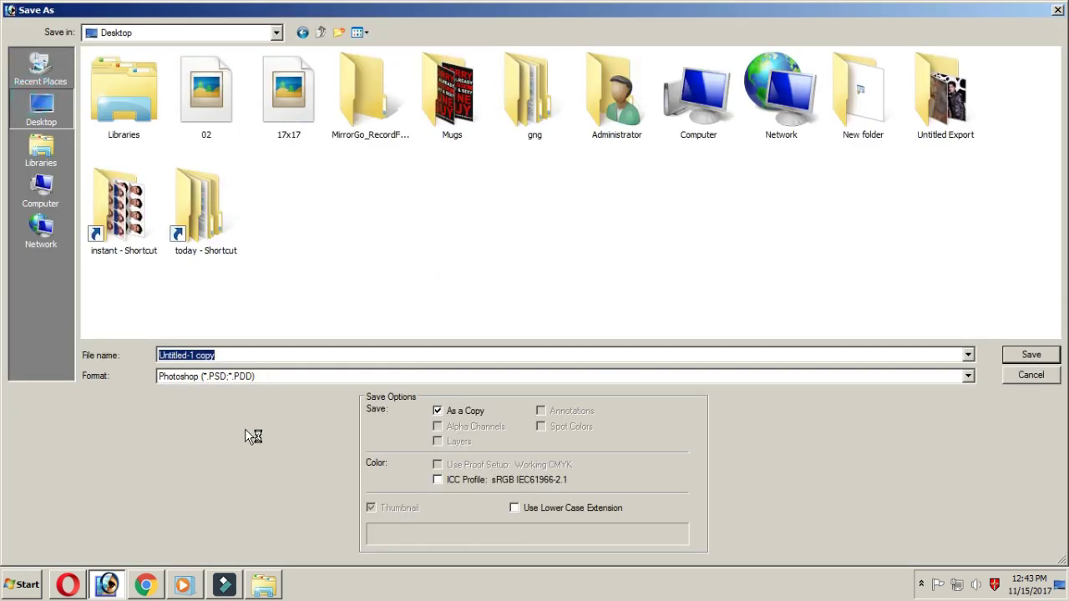
click(202, 376)
click(206, 450)
click(213, 355)
text(Rohit)
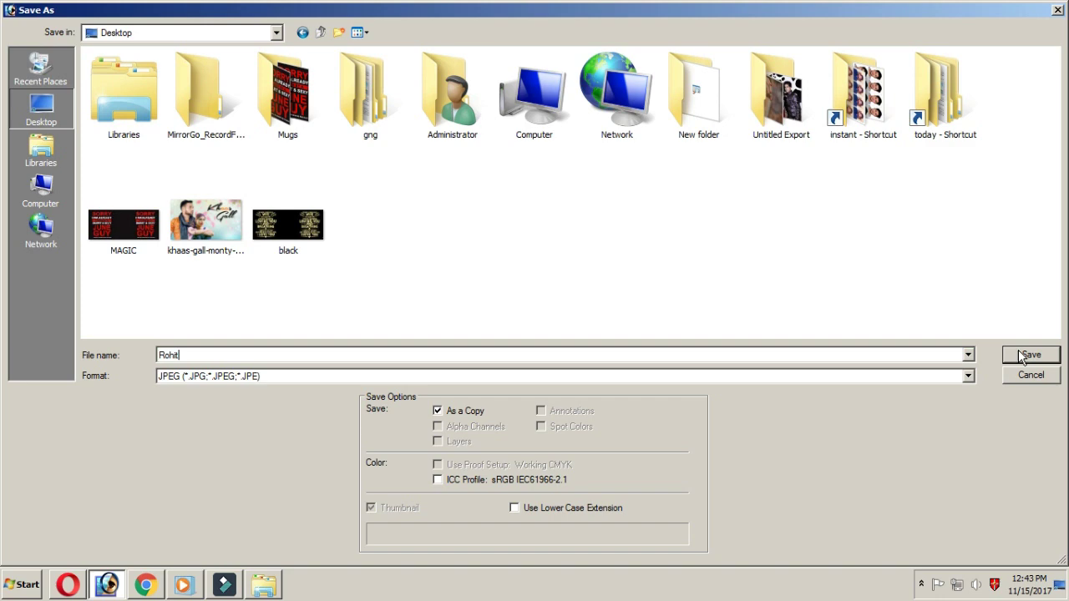
click(1020, 356)
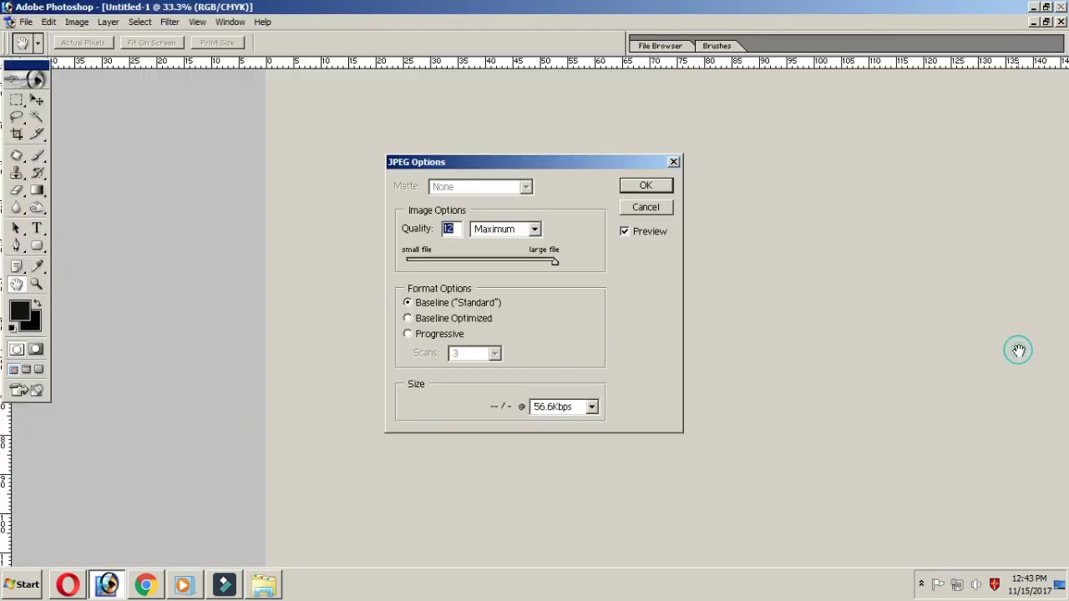
click(646, 187)
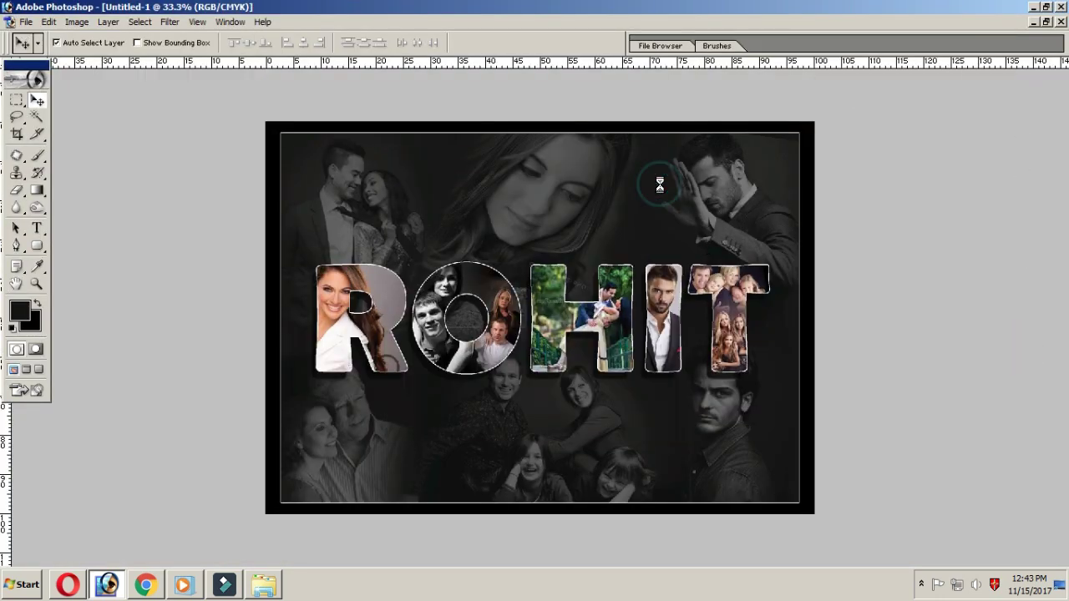
- Minimize Photoshop, close the pose folder window, and close the Rohit JPEG in Photo Viewer
click(1034, 7)
click(1061, 9)
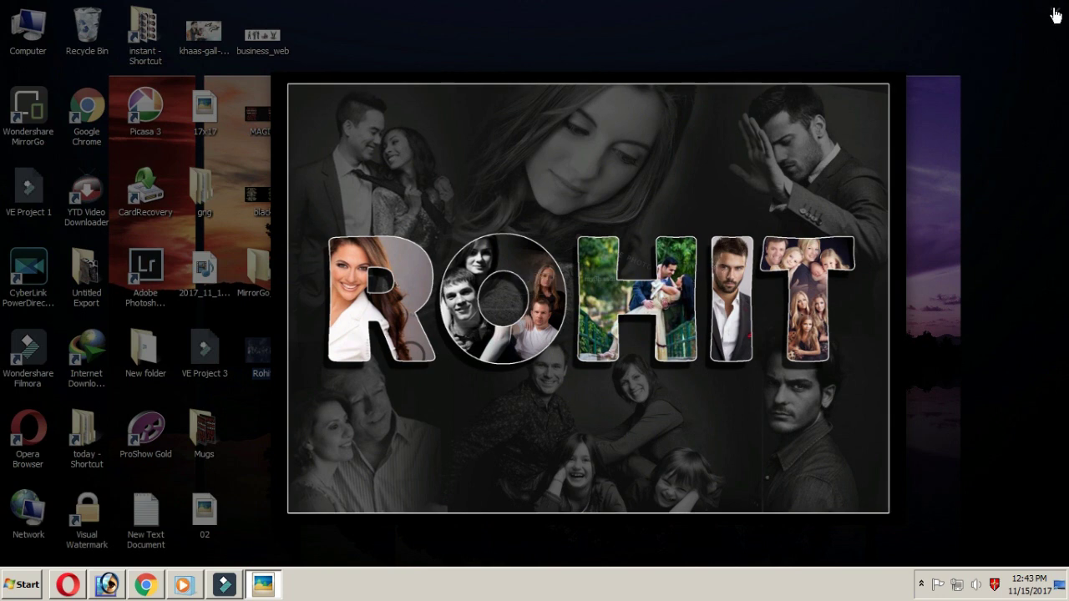
click(1057, 15)
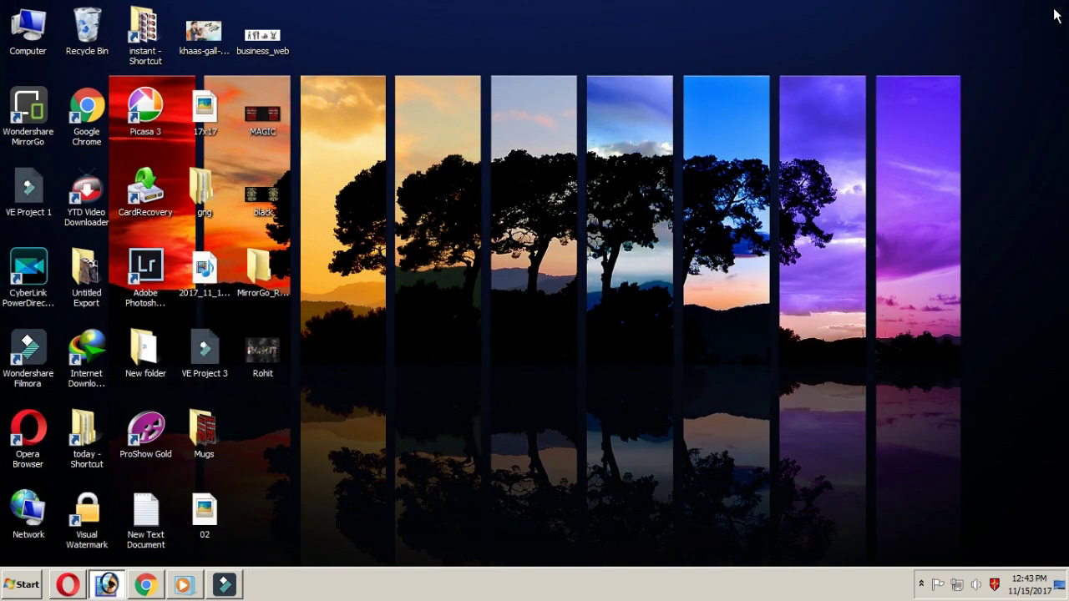